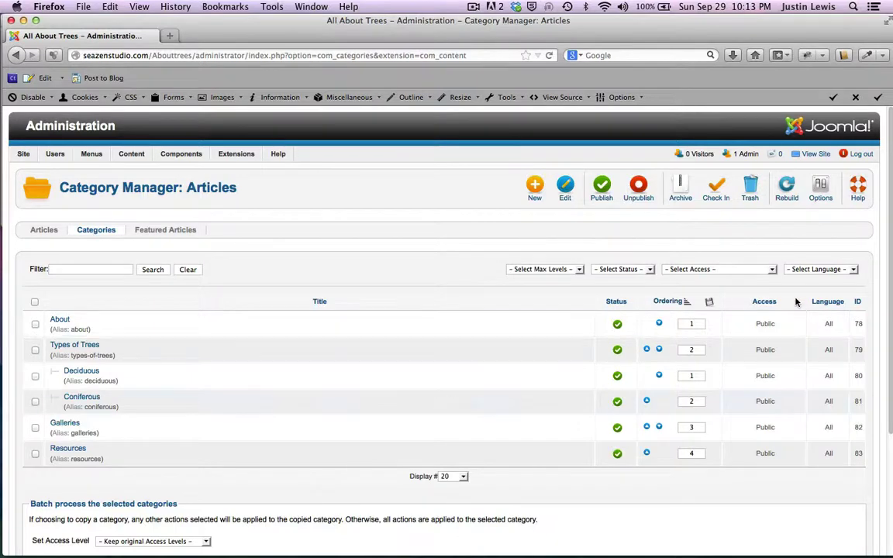
Preview the site's public home page, then close it and return to the administration area
{"action": "left_click", "coordinate": [811, 155]}
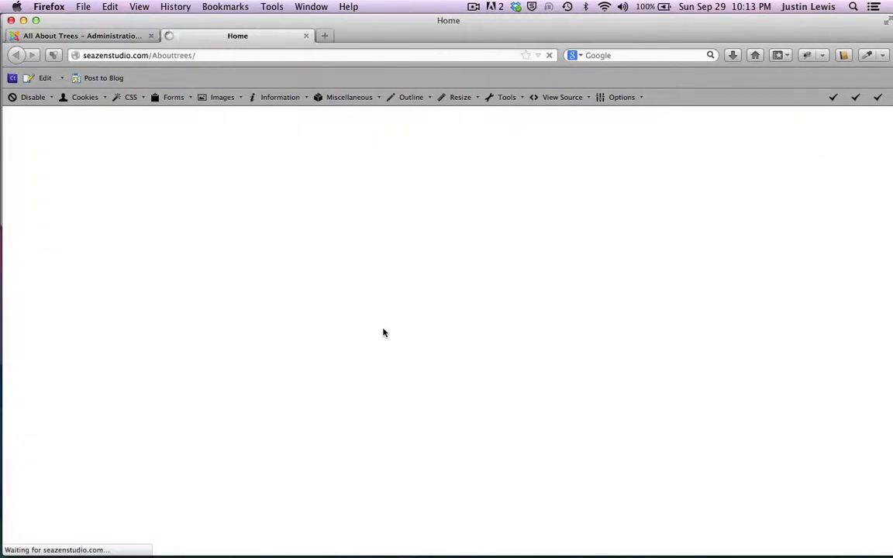
{"action": "scroll", "coordinate": [386, 333], "scroll_direction": "down", "scroll_amount": 2}
{"action": "scroll", "coordinate": [386, 333], "scroll_direction": "up", "scroll_amount": 2}
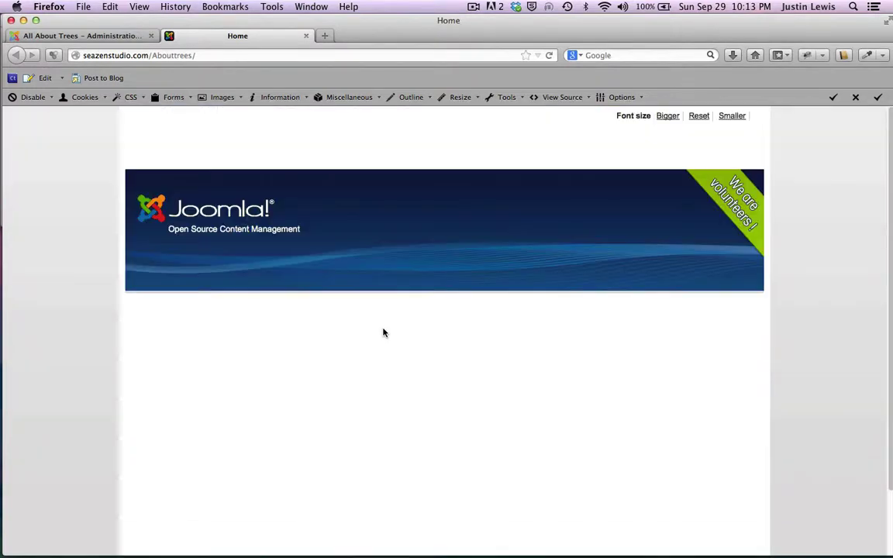
{"action": "left_click", "coordinate": [305, 36]}
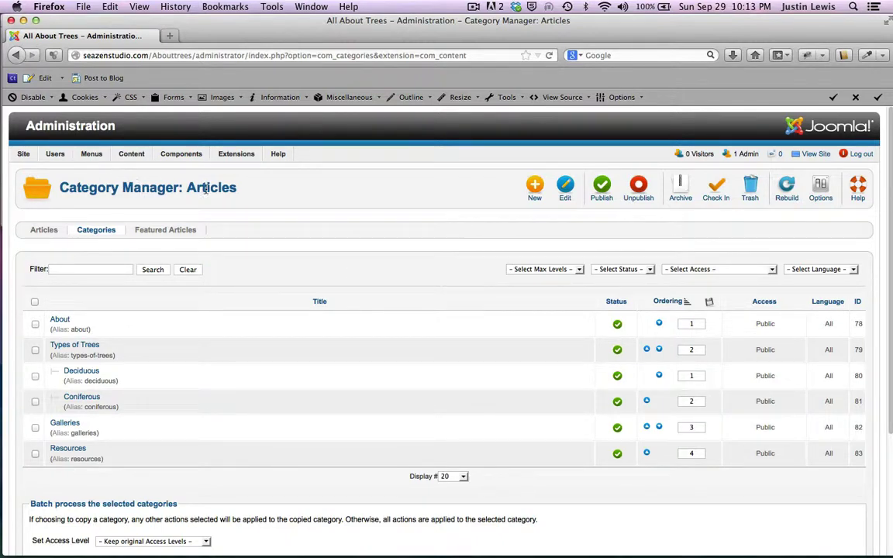
Display the article list, then go to the administration Control Panel
{"action": "left_click", "coordinate": [41, 238]}
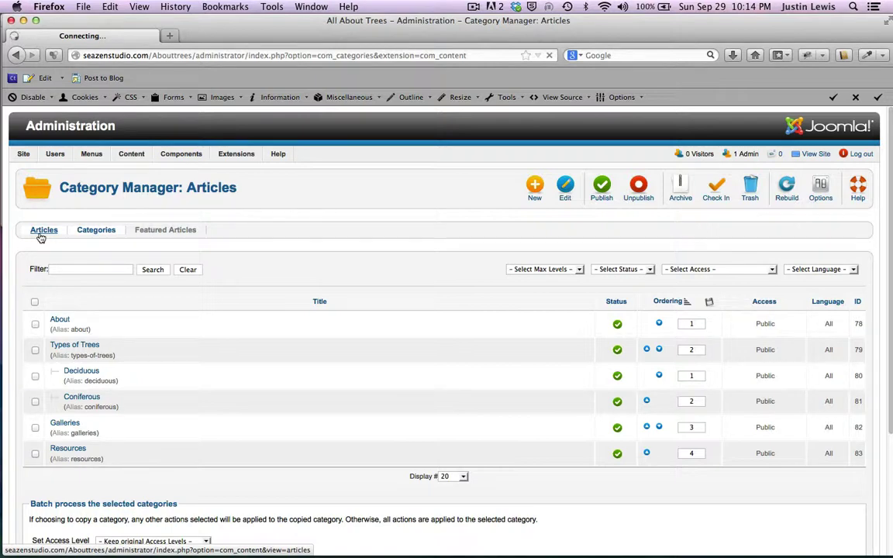
{"action": "mouse_move", "coordinate": [11, 155]}
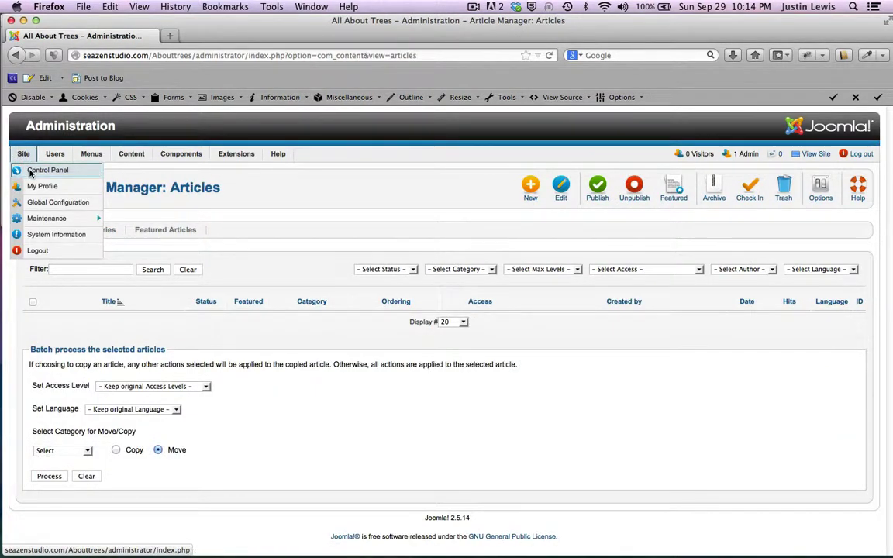
{"action": "left_click", "coordinate": [31, 172]}
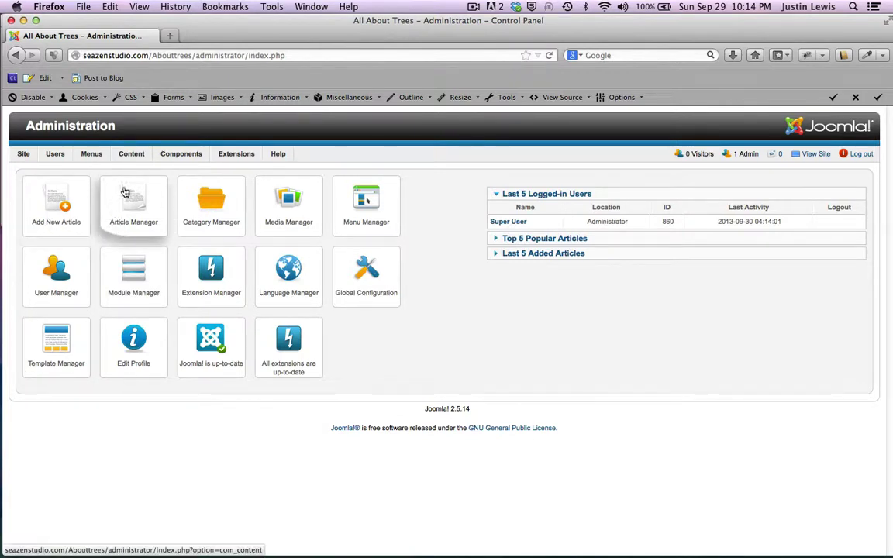
Open the Article Manager, review the article categories, and return to the article list
{"action": "mouse_move", "coordinate": [128, 155]}
{"action": "mouse_move", "coordinate": [144, 173]}
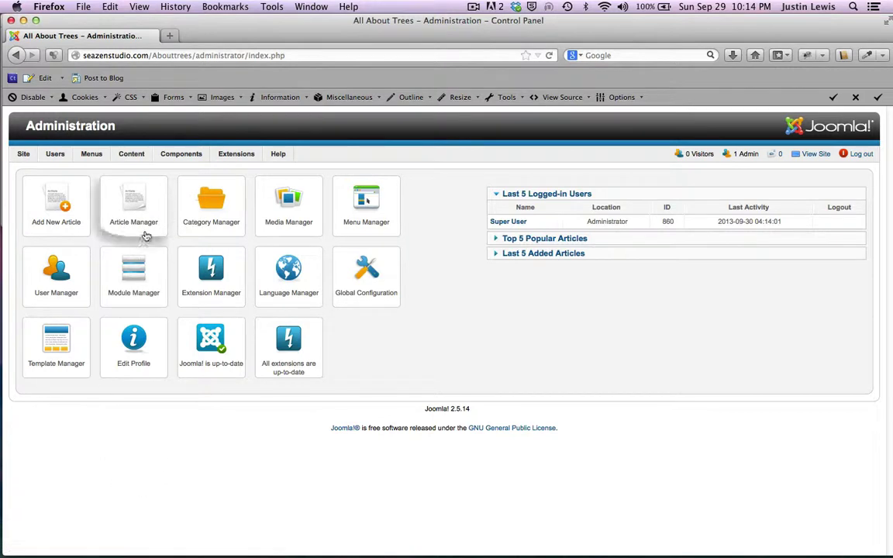
{"action": "left_click", "coordinate": [111, 210]}
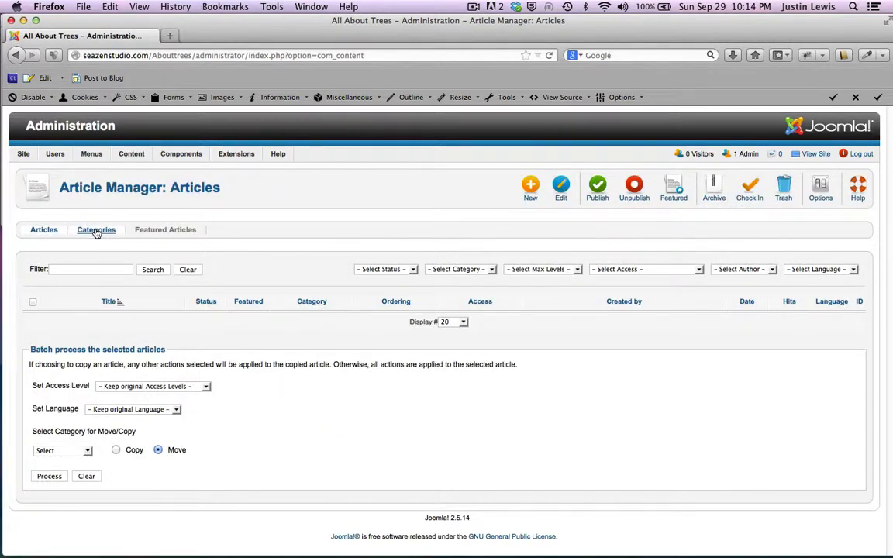
{"action": "left_click", "coordinate": [97, 230]}
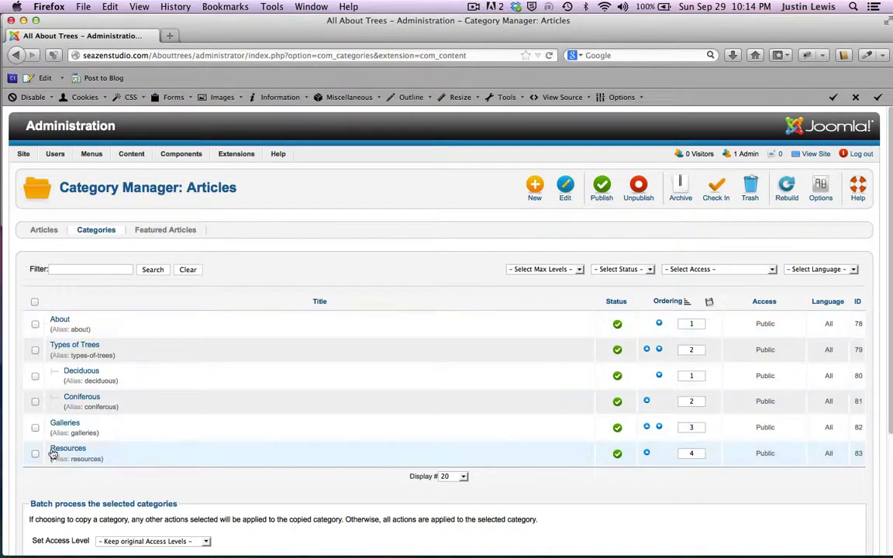
{"action": "left_click", "coordinate": [43, 232]}
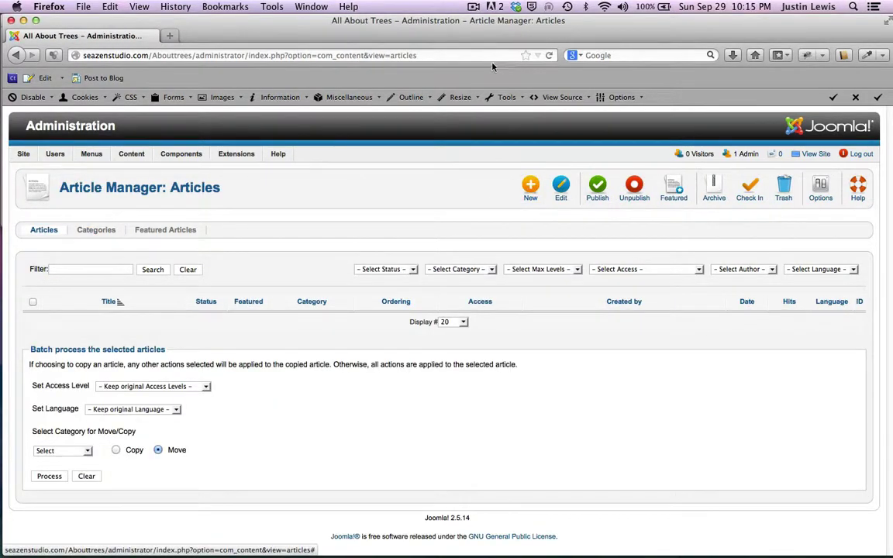
Switch to TextEdit and examine the planned article list in Tree Site Content.rtf, from About Trees to Resources
{"action": "left_click_drag", "start_coordinate": [486, 27], "coordinate": [500, 76]}
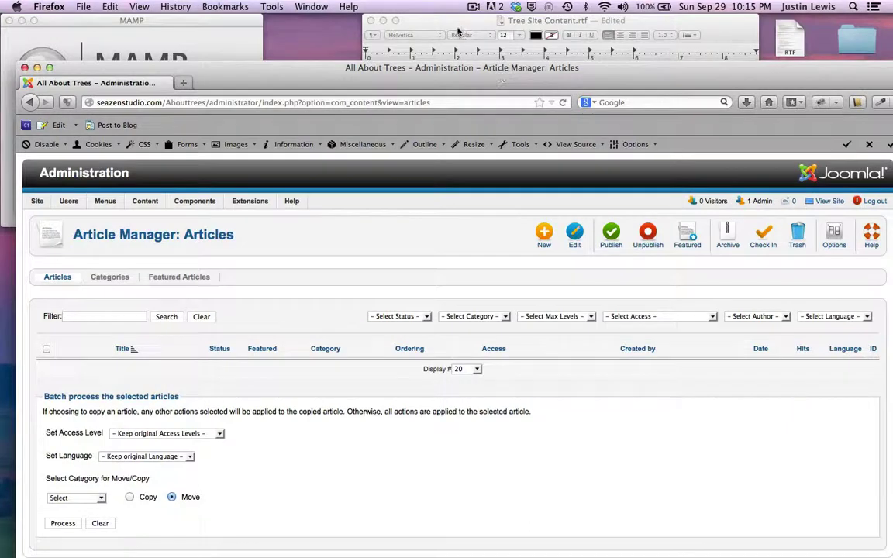
{"action": "left_click", "coordinate": [414, 26]}
{"action": "scroll", "coordinate": [453, 164], "scroll_direction": "up", "scroll_amount": 1}
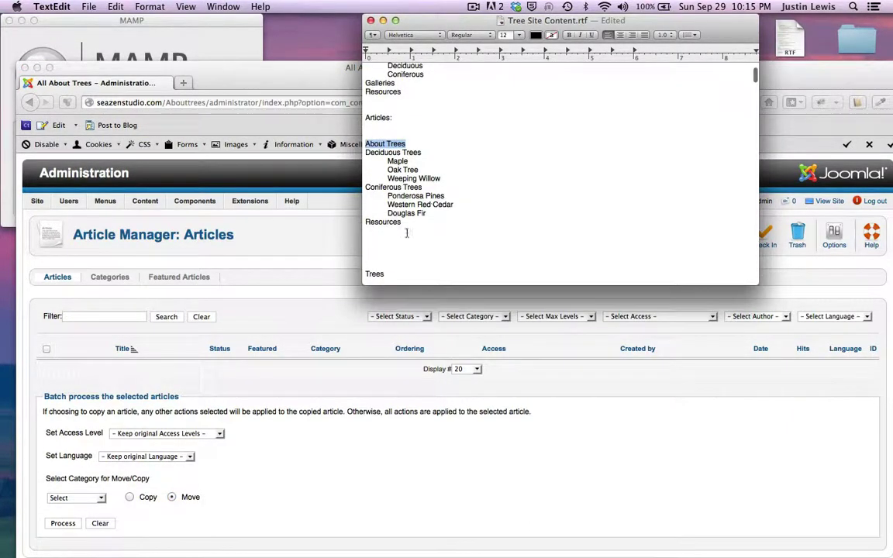
{"action": "left_click_drag", "start_coordinate": [403, 223], "coordinate": [359, 149]}
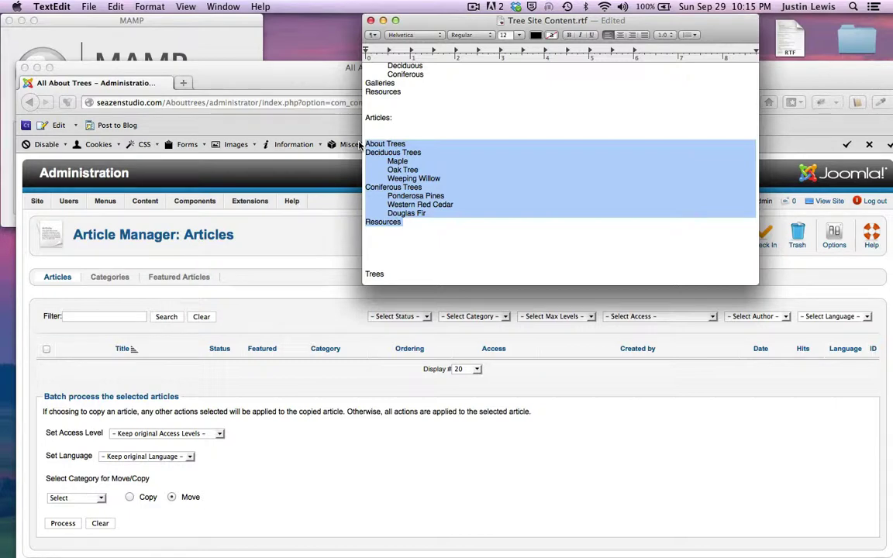
{"action": "scroll", "coordinate": [455, 144], "scroll_direction": "up", "scroll_amount": 3}
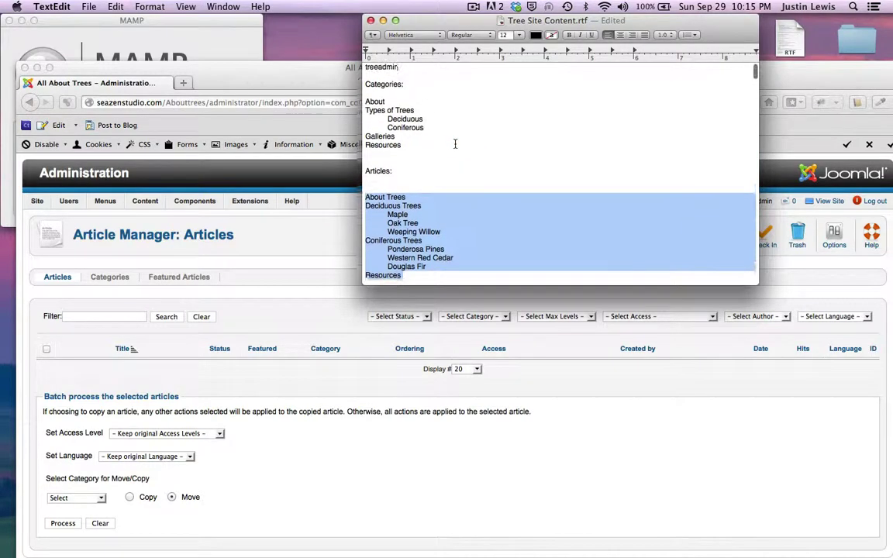
{"action": "scroll", "coordinate": [455, 144], "scroll_direction": "down", "scroll_amount": 6}
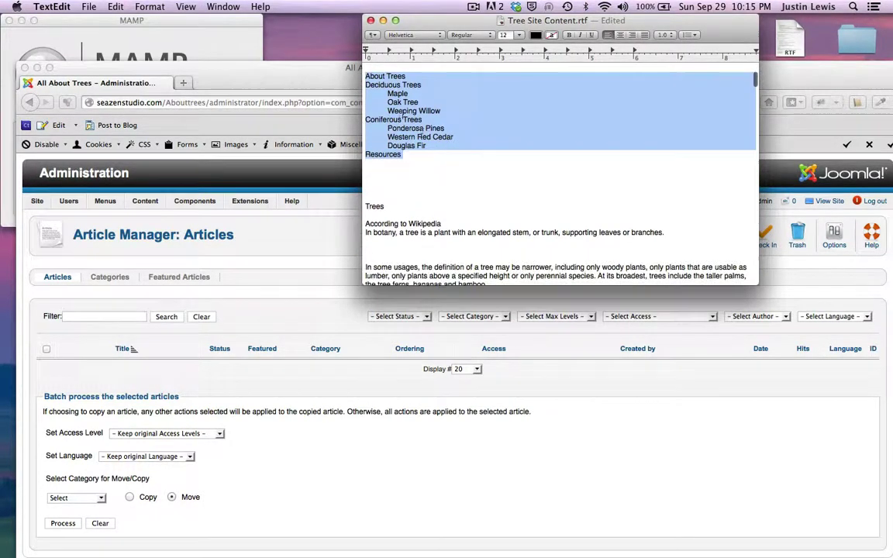
{"action": "left_click_drag", "start_coordinate": [395, 160], "coordinate": [318, 71]}
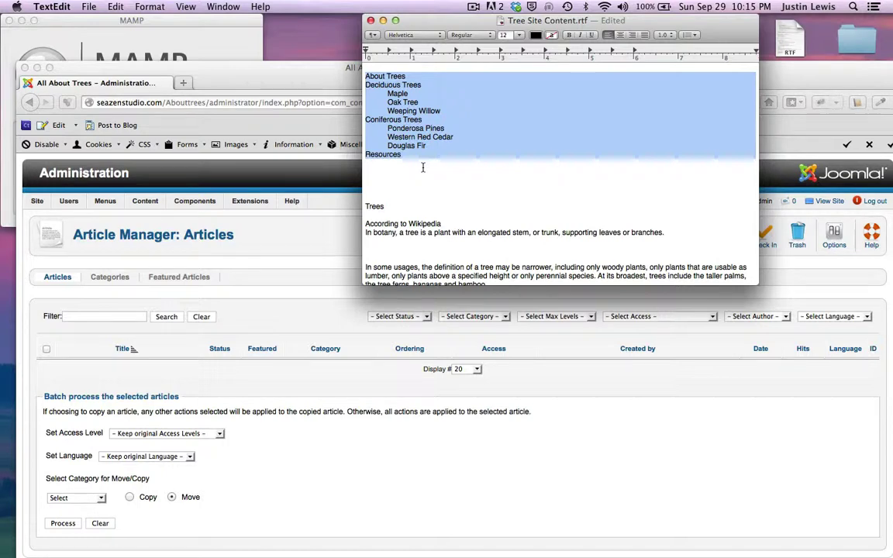
{"action": "scroll", "coordinate": [423, 168], "scroll_direction": "up", "scroll_amount": 3}
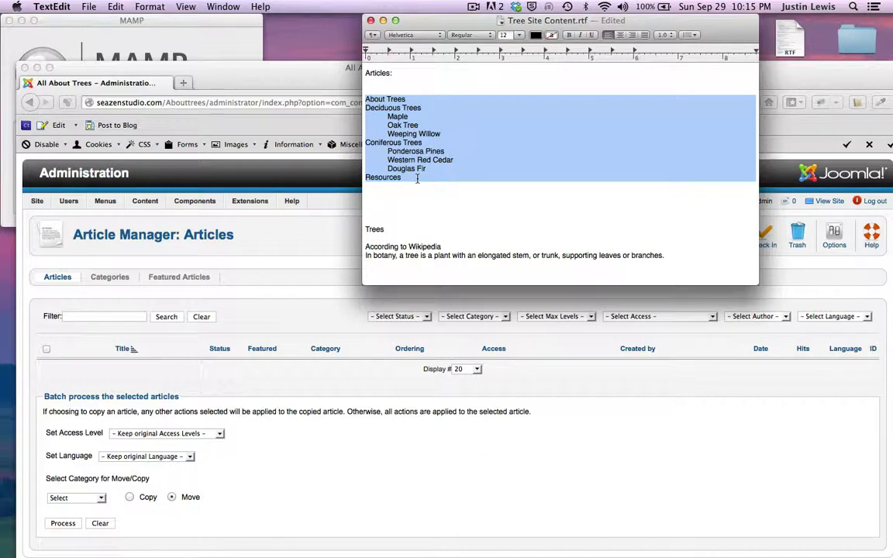
{"action": "left_click", "coordinate": [417, 178]}
{"action": "left_click_drag", "start_coordinate": [417, 178], "coordinate": [366, 102]}
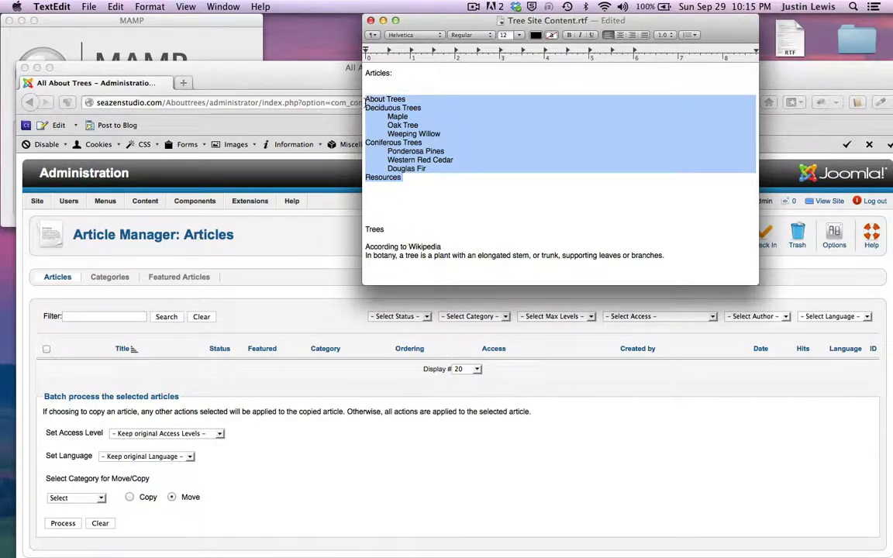
{"action": "left_click", "coordinate": [451, 186]}
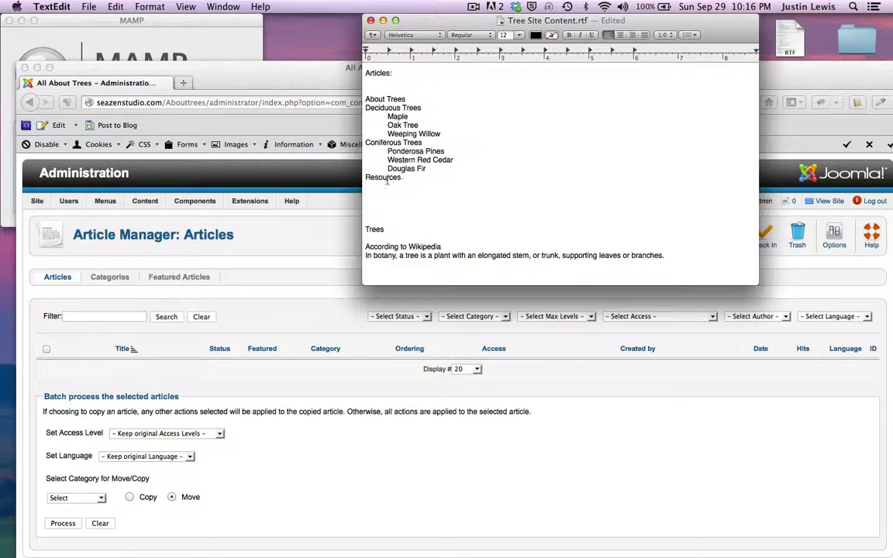
{"action": "left_click_drag", "start_coordinate": [403, 178], "coordinate": [365, 100]}
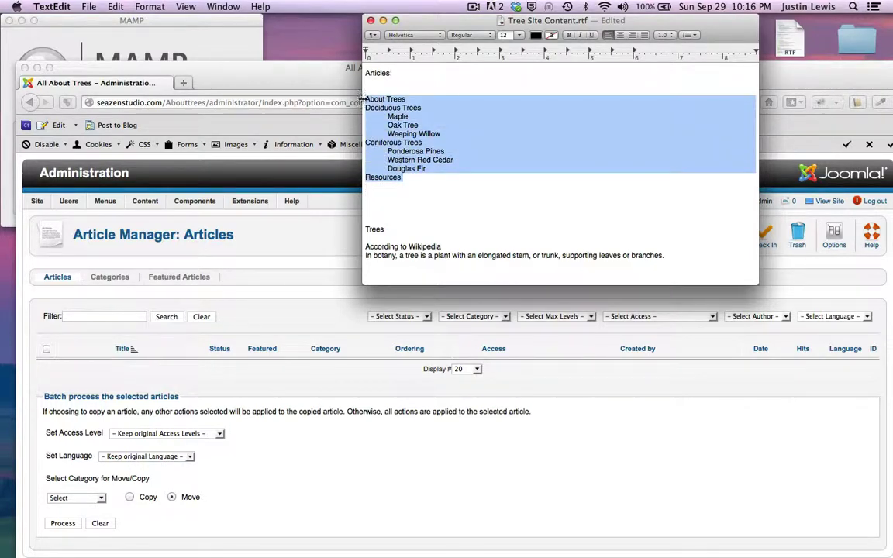
{"action": "left_click", "coordinate": [453, 193]}
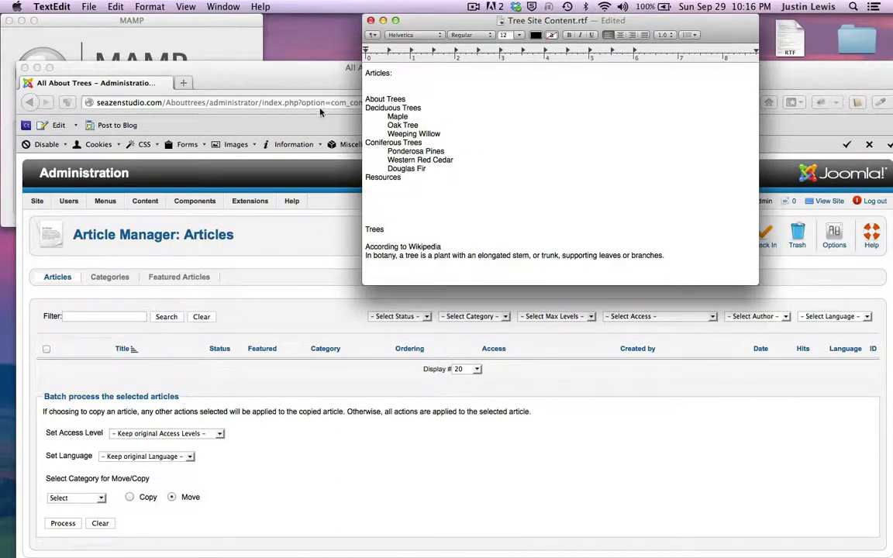
{"action": "type", "text": "In some usages, the definition of a tree may be narrower, including only woody plants, only plants that are usable as lumber or only plants above a specified height. At its broadest, trees include the taller palms, the tree ferns, bananas and bamboo."}
Switch back to Firefox and start a new article titled "About Trees"
{"action": "left_click", "coordinate": [272, 72]}
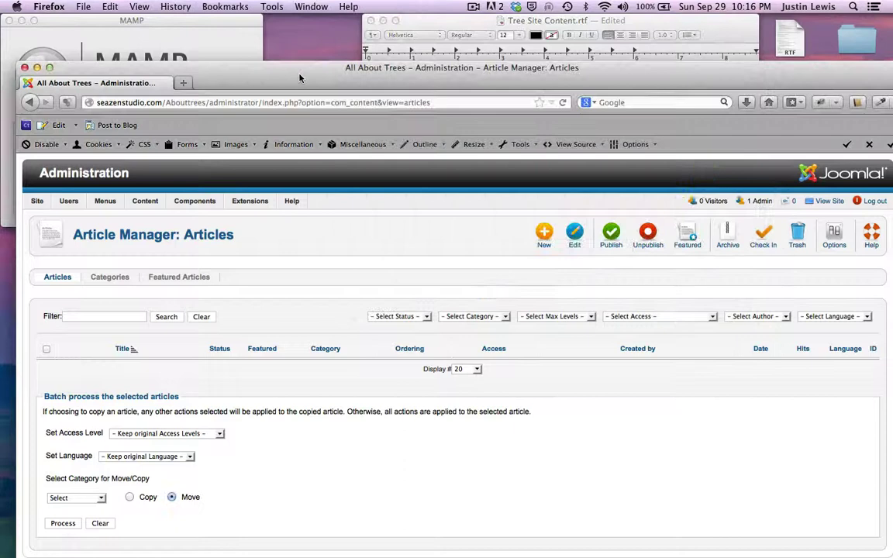
{"action": "left_click", "coordinate": [538, 239]}
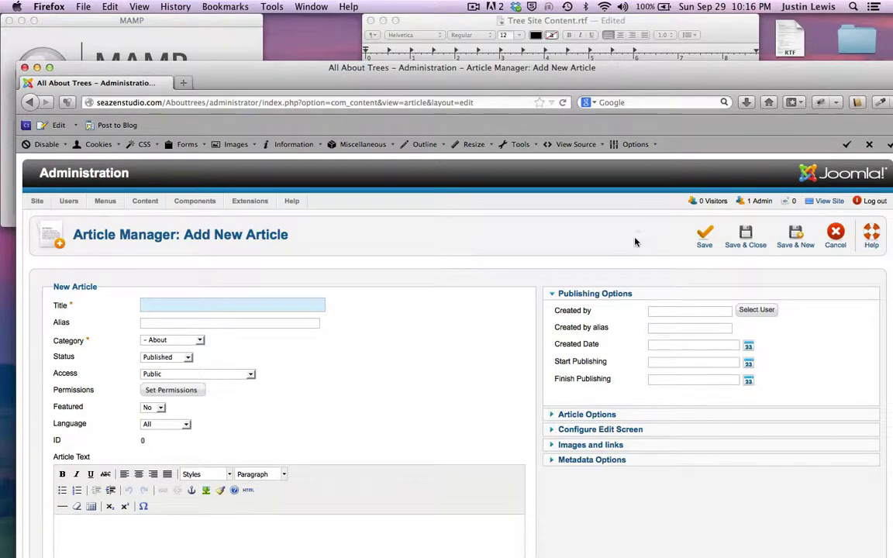
{"action": "scroll", "coordinate": [635, 243], "scroll_direction": "down", "scroll_amount": 2}
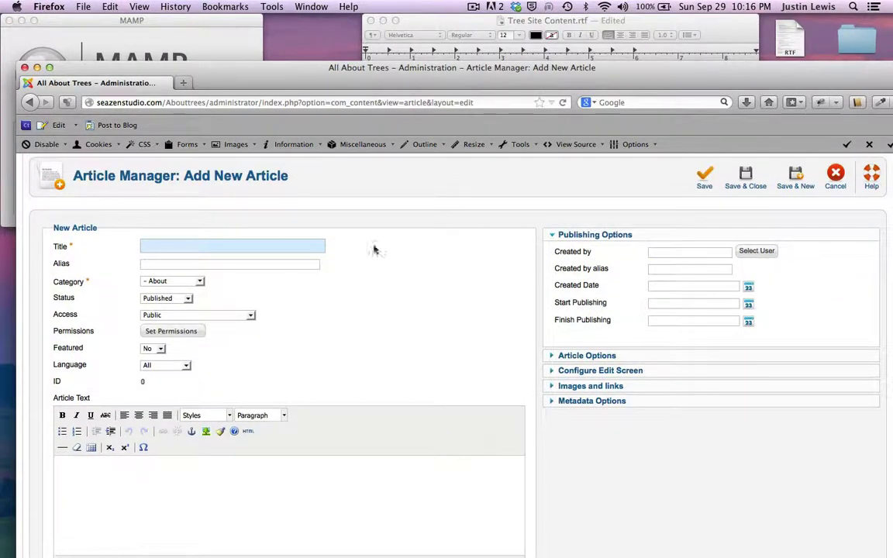
{"action": "left_click_drag", "start_coordinate": [240, 73], "coordinate": [254, 102]}
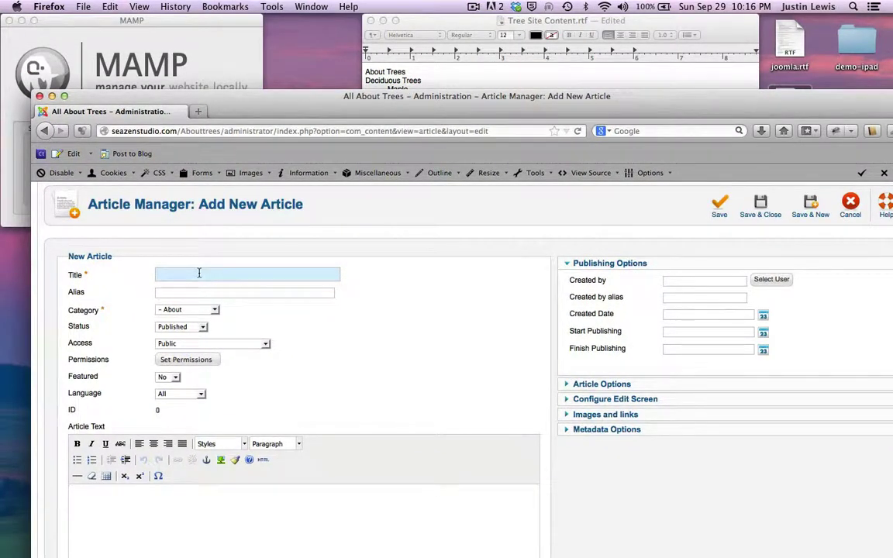
{"action": "type", "text": "About Trees"}
Assign the new article to the About category and move the browser window back up to cover the desktop
{"action": "left_click", "coordinate": [213, 311]}
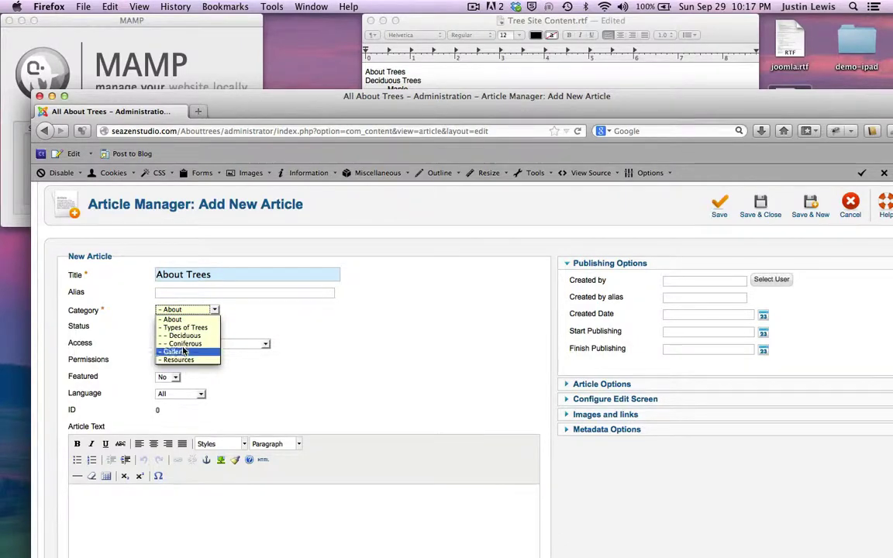
{"action": "left_click", "coordinate": [173, 319]}
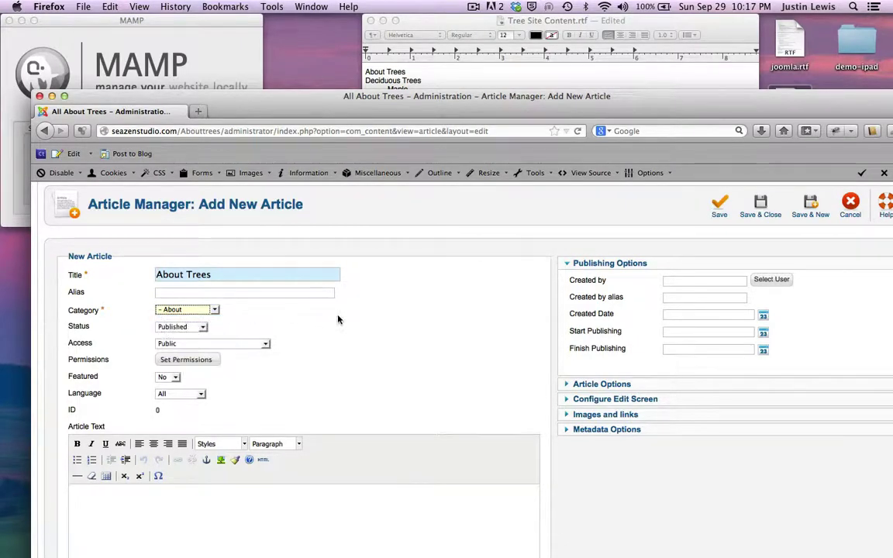
{"action": "left_click", "coordinate": [214, 309]}
{"action": "left_click", "coordinate": [173, 320]}
{"action": "left_click_drag", "start_coordinate": [402, 106], "coordinate": [399, 91]}
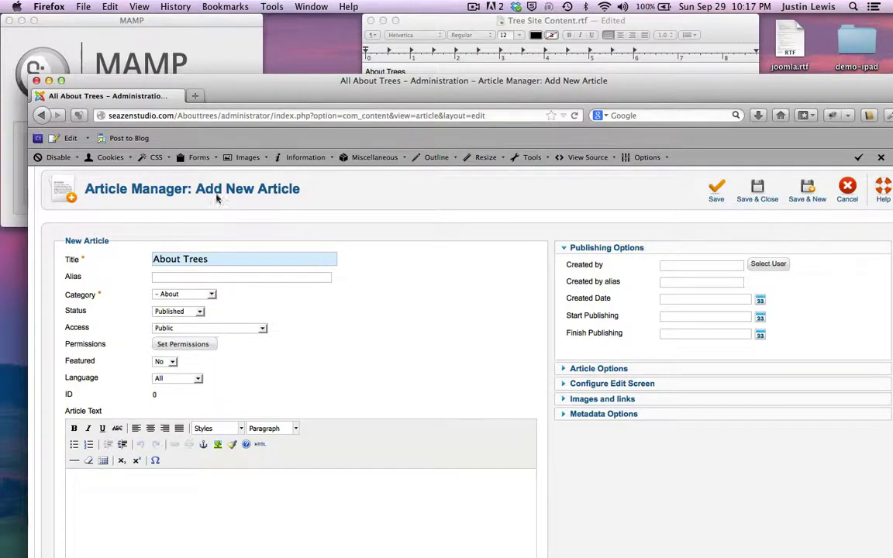
{"action": "left_click_drag", "start_coordinate": [232, 81], "coordinate": [198, 21]}
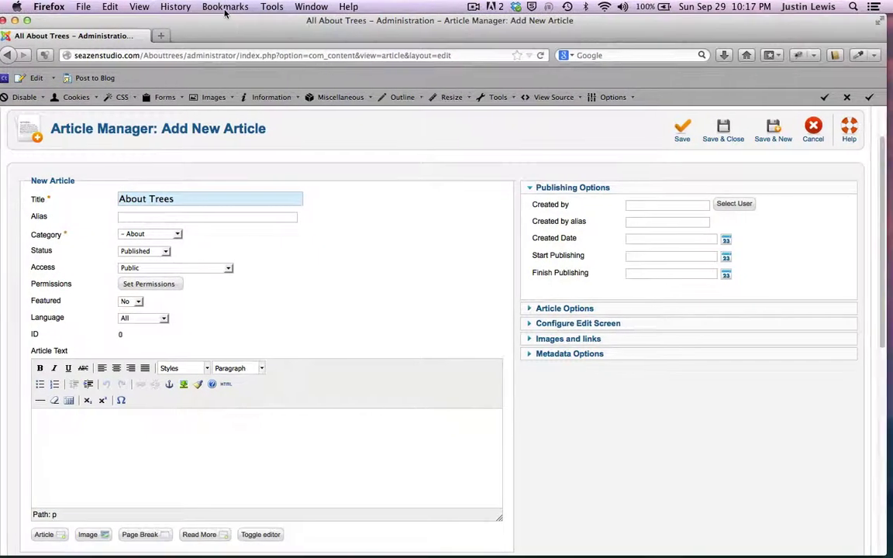
Review the available article categories and the New Article form's fields, keeping About as the category
{"action": "left_click", "coordinate": [175, 233]}
{"action": "left_click", "coordinate": [137, 244]}
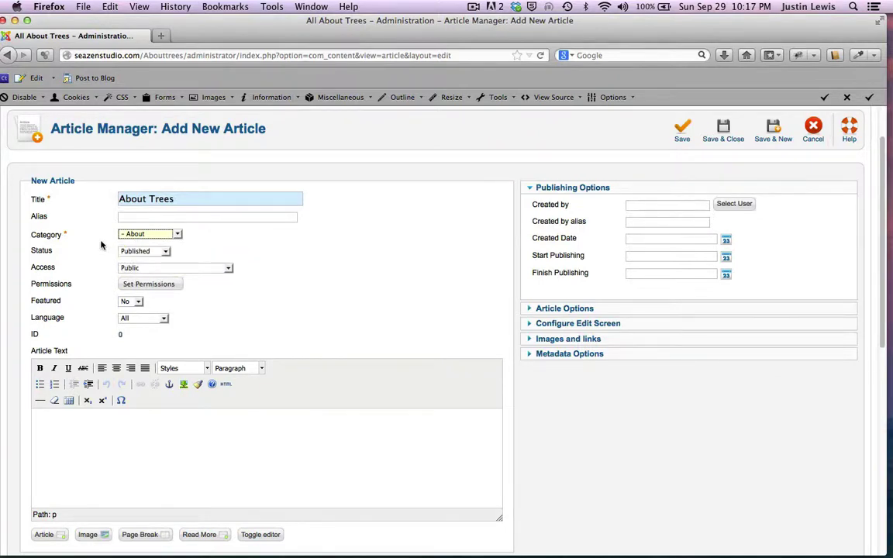
{"action": "left_click", "coordinate": [177, 235]}
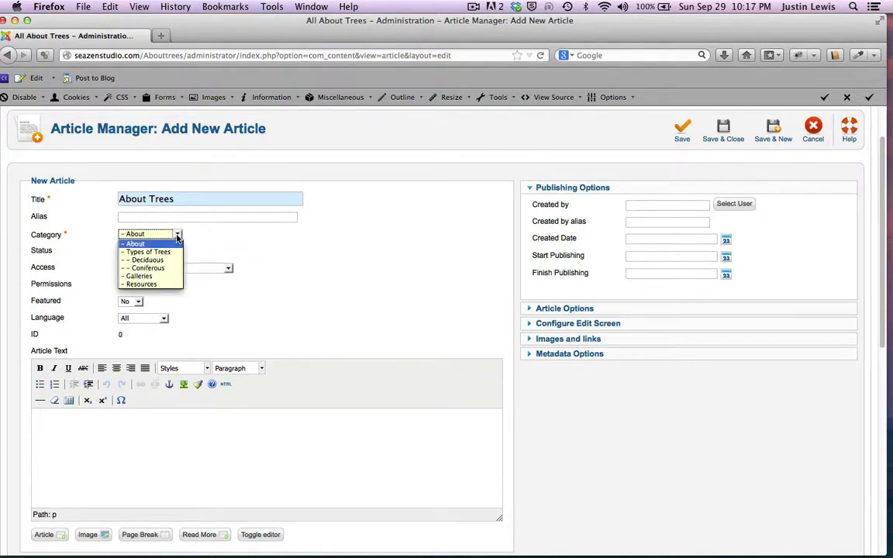
{"action": "left_click", "coordinate": [177, 235]}
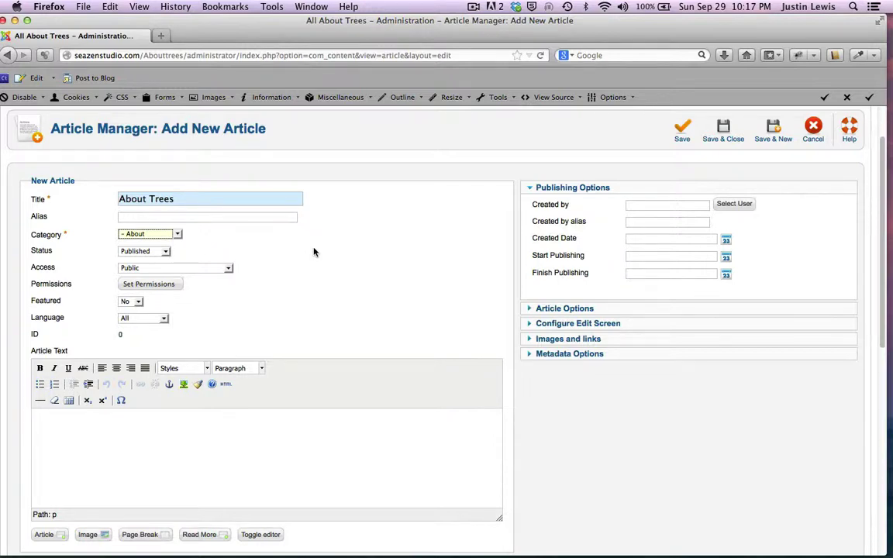
{"action": "scroll", "coordinate": [306, 251], "scroll_direction": "up", "scroll_amount": 2}
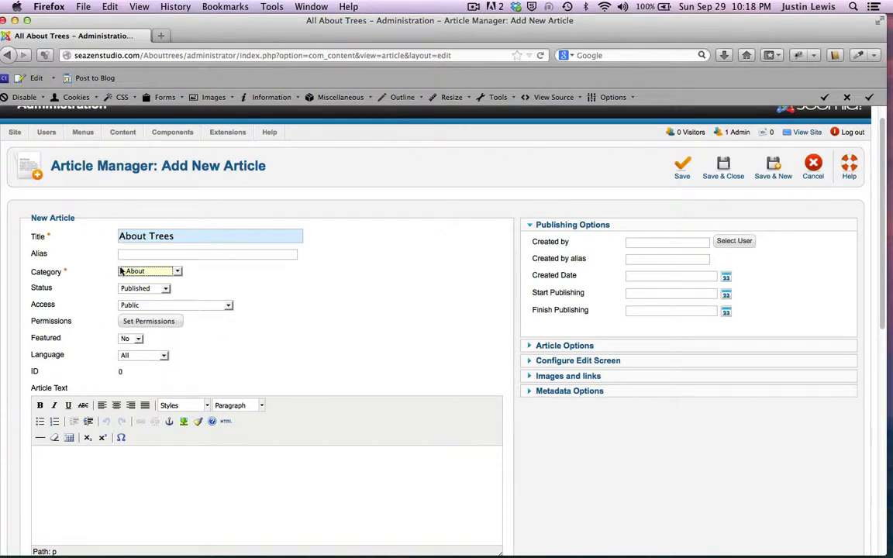
{"action": "left_click", "coordinate": [178, 272]}
{"action": "left_click", "coordinate": [136, 280]}
{"action": "scroll", "coordinate": [44, 303], "scroll_direction": "down", "scroll_amount": 2}
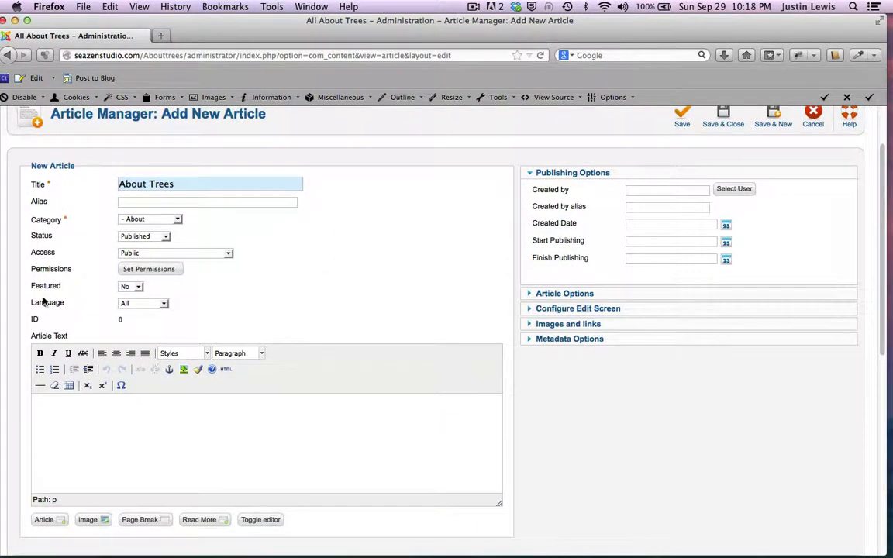
{"action": "scroll", "coordinate": [44, 302], "scroll_direction": "up", "scroll_amount": 3}
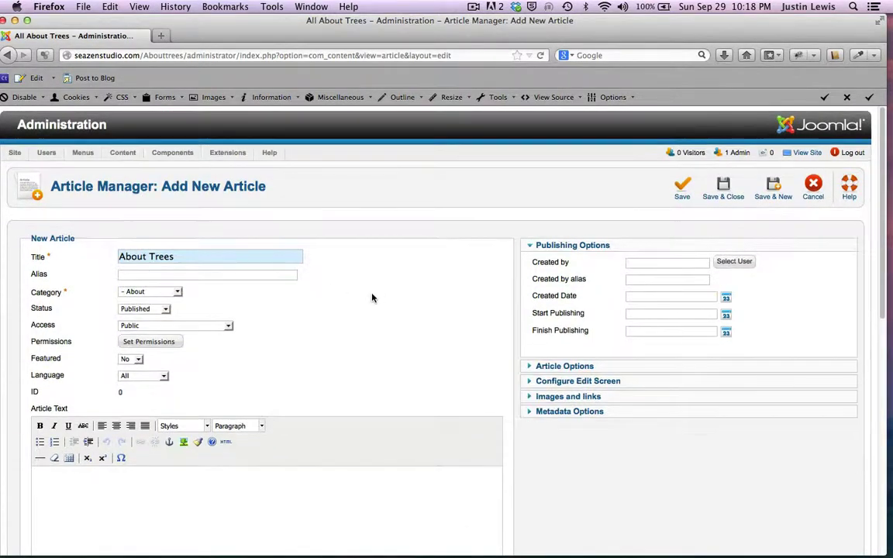
Try to save the About Trees article while its text is still empty
{"action": "scroll", "coordinate": [371, 298], "scroll_direction": "down", "scroll_amount": 10}
{"action": "scroll", "coordinate": [372, 297], "scroll_direction": "up", "scroll_amount": 10}
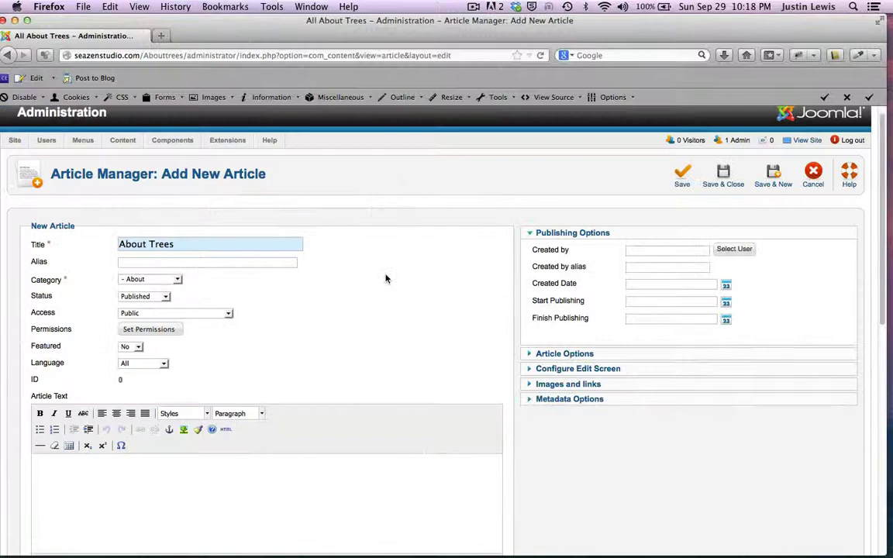
{"action": "left_click", "coordinate": [682, 175]}
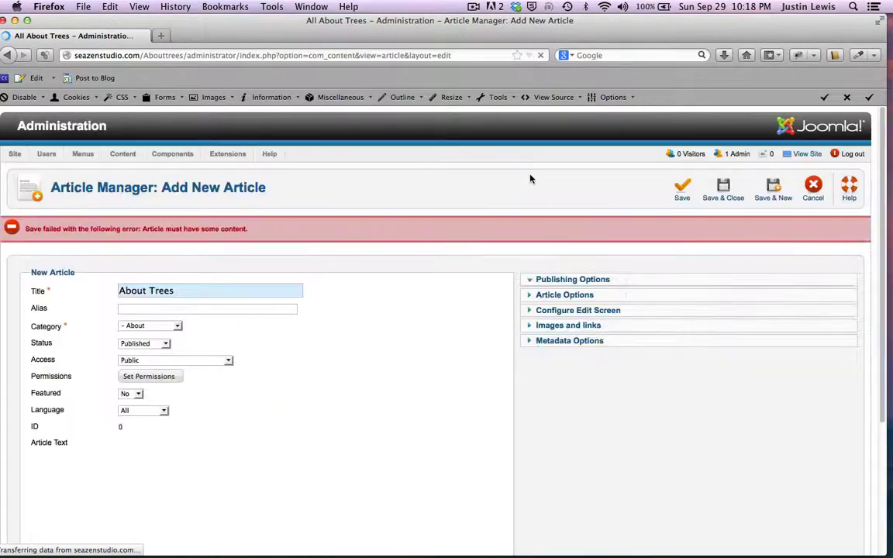
{"action": "scroll", "coordinate": [530, 179], "scroll_direction": "down", "scroll_amount": 2}
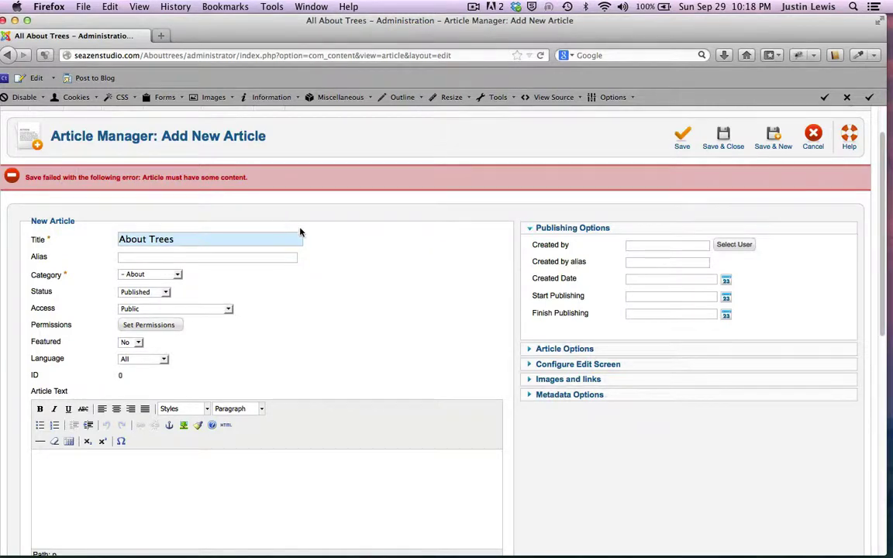
Enter the sample sentence "Hey put in stuff about trees here. . ." as the article text
{"action": "left_click", "coordinate": [163, 461]}
{"action": "scroll", "coordinate": [211, 535], "scroll_direction": "down", "scroll_amount": 10}
{"action": "scroll", "coordinate": [211, 536], "scroll_direction": "up", "scroll_amount": 8}
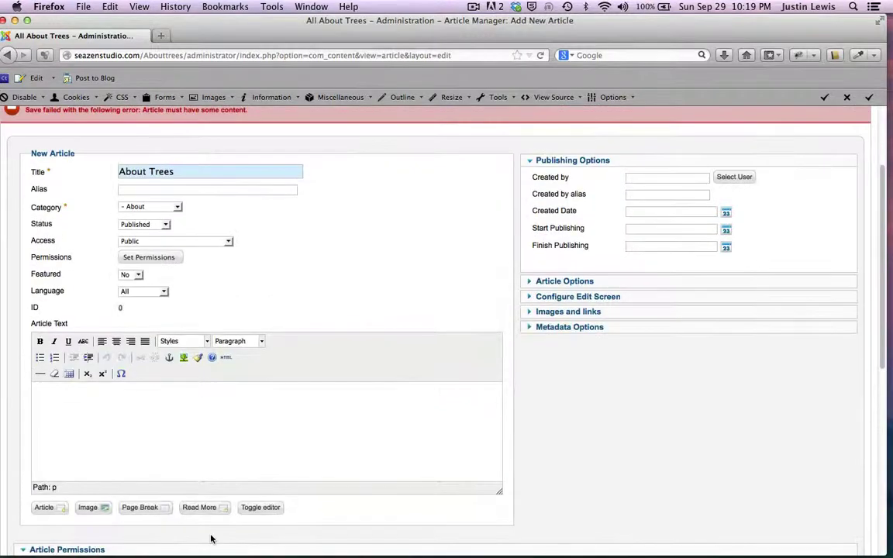
{"action": "scroll", "coordinate": [375, 222], "scroll_direction": "up", "scroll_amount": 4}
{"action": "scroll", "coordinate": [157, 396], "scroll_direction": "down", "scroll_amount": 2}
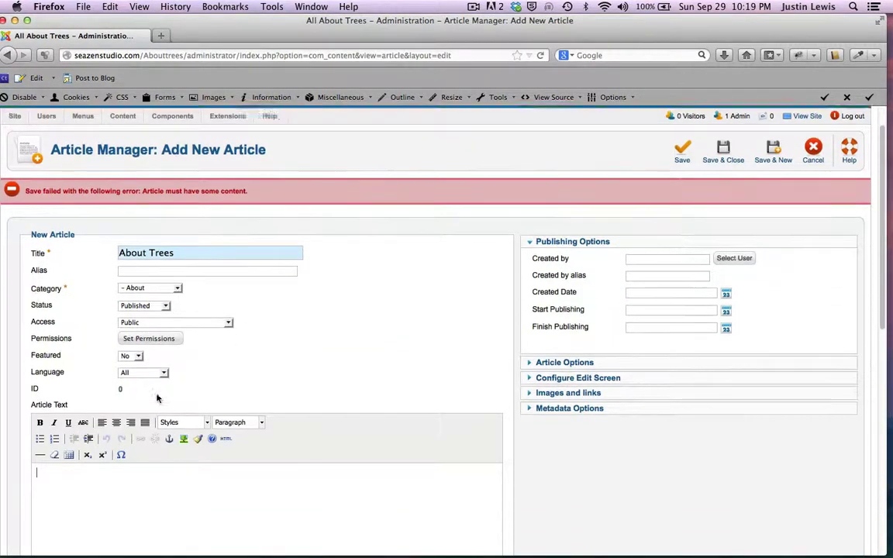
{"action": "scroll", "coordinate": [416, 360], "scroll_direction": "down", "scroll_amount": 2}
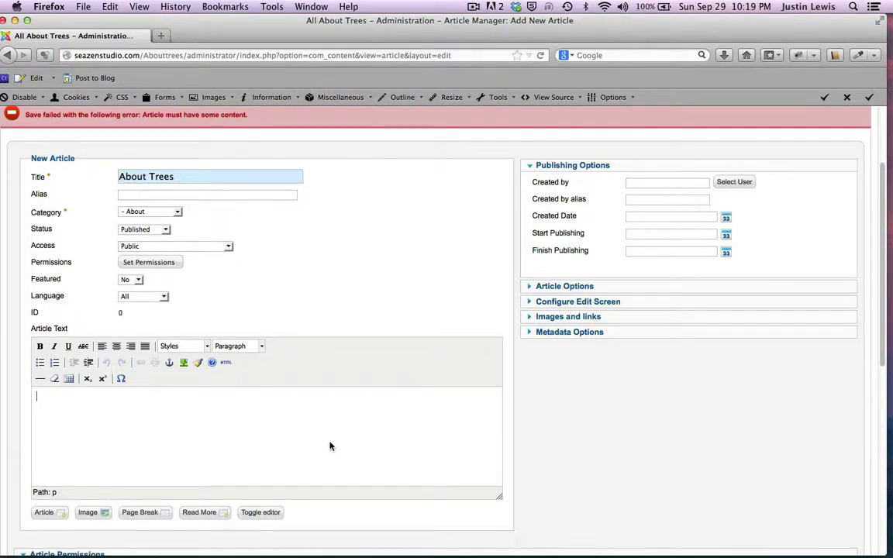
{"action": "type", "text": "Hey put in stuff abo"}
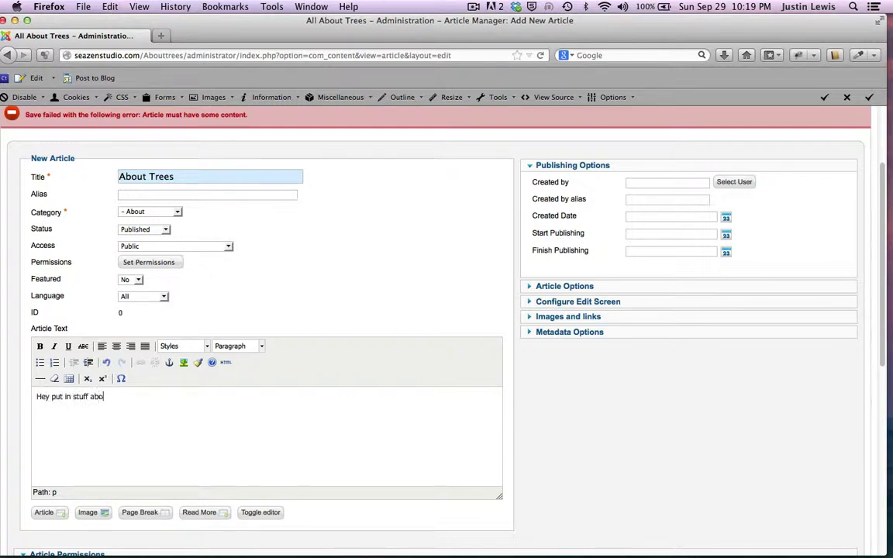
{"action": "type", "text": "u tt"}
{"action": "key", "text": "BackSpace"}
{"action": "type", "text": "t trees here. . ."}
Delete the whole sample sentence from the article text
{"action": "left_click_drag", "start_coordinate": [159, 397], "coordinate": [28, 392]}
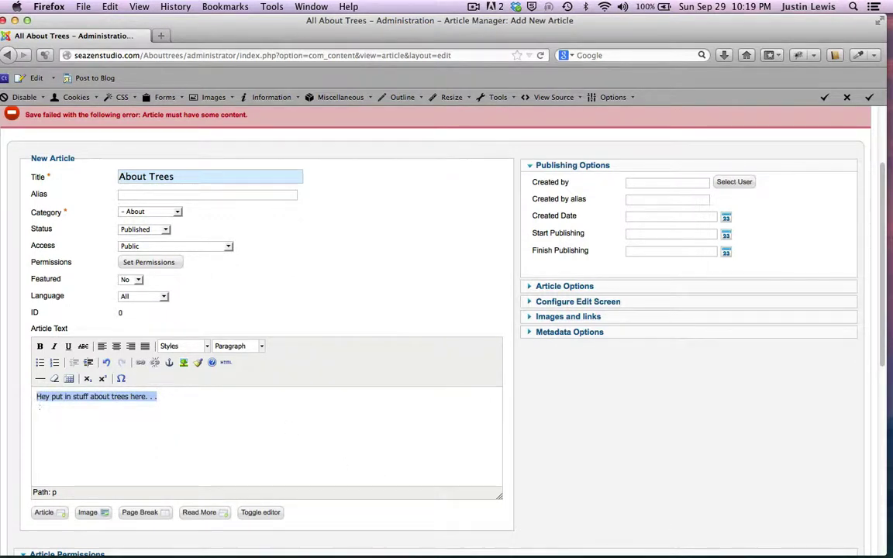
{"action": "key", "text": "BackSpace"}
{"action": "scroll", "coordinate": [48, 419], "scroll_direction": "up", "scroll_amount": 2}
{"action": "scroll", "coordinate": [48, 418], "scroll_direction": "down", "scroll_amount": 4}
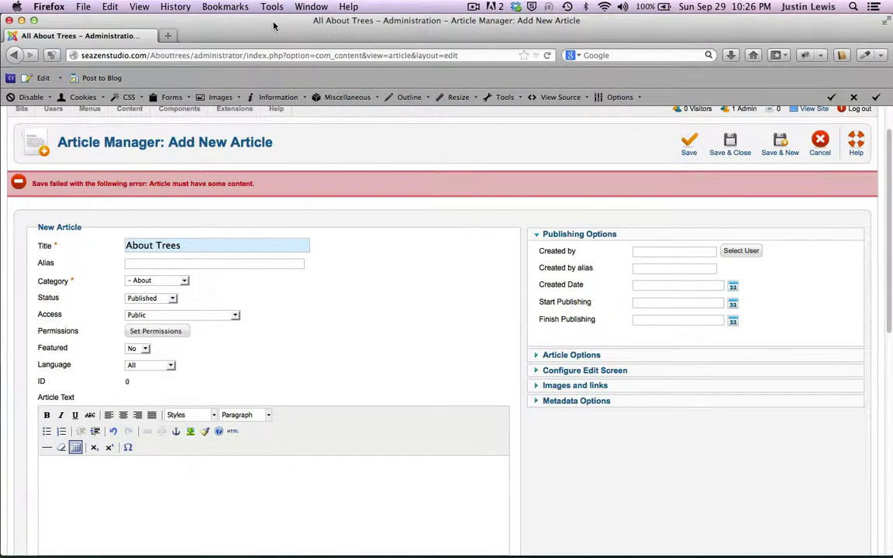
Switch to TextEdit and select the "Trees" heading line below the article list in Tree Site Content.rtf
{"action": "left_click_drag", "start_coordinate": [278, 25], "coordinate": [259, 104]}
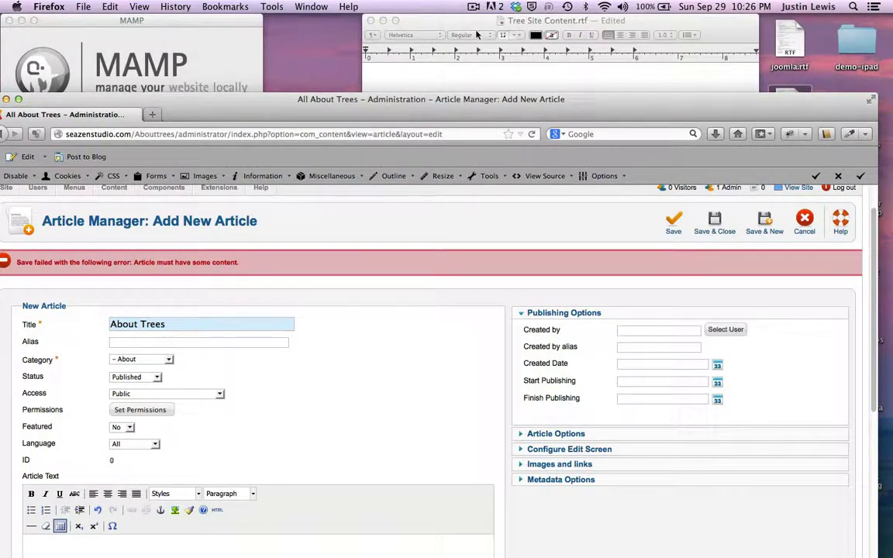
{"action": "left_click", "coordinate": [413, 21]}
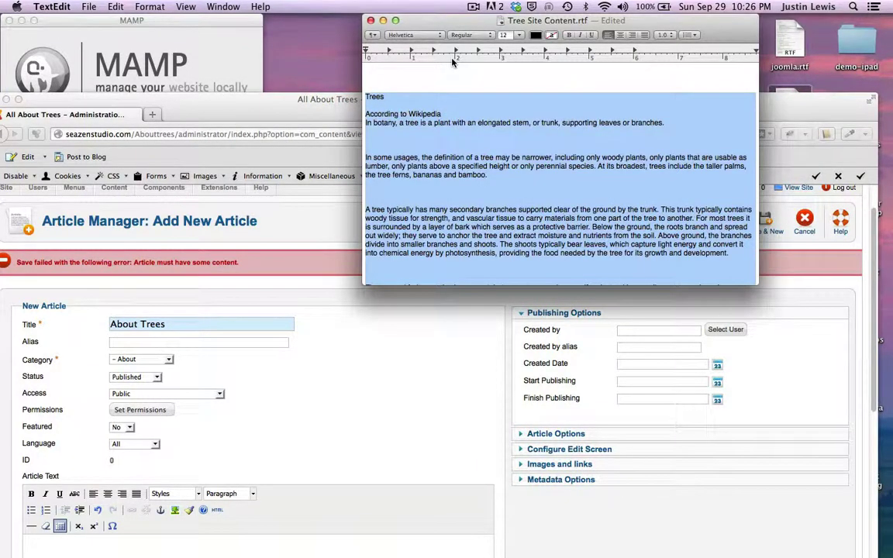
{"action": "scroll", "coordinate": [482, 175], "scroll_direction": "down", "scroll_amount": 5}
{"action": "scroll", "coordinate": [483, 176], "scroll_direction": "up", "scroll_amount": 8}
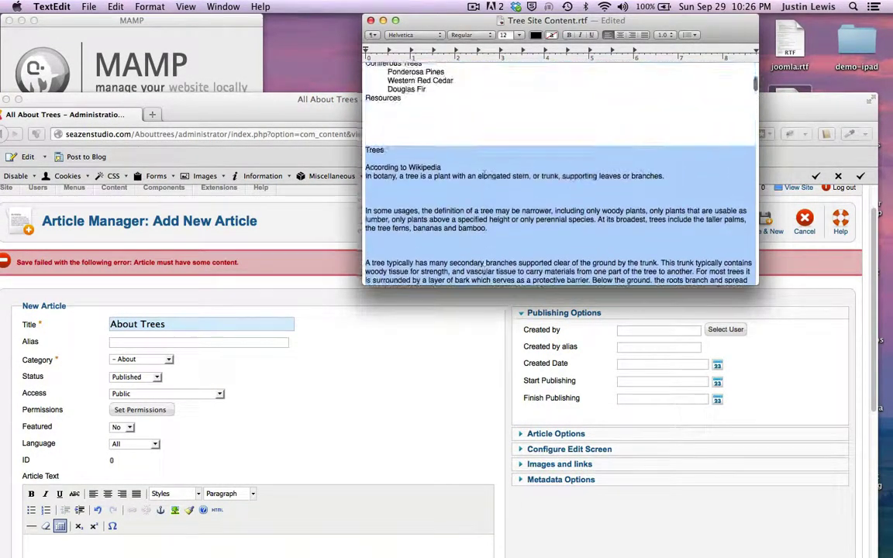
{"action": "left_click", "coordinate": [484, 175]}
{"action": "left_click_drag", "start_coordinate": [366, 147], "coordinate": [445, 293]}
{"action": "scroll", "coordinate": [442, 150], "scroll_direction": "up", "scroll_amount": 2}
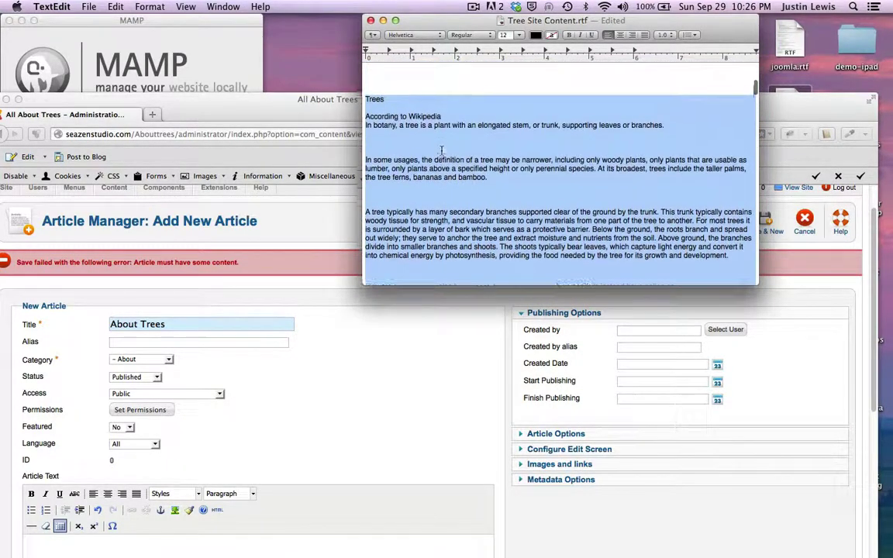
{"action": "scroll", "coordinate": [442, 151], "scroll_direction": "up", "scroll_amount": 3}
{"action": "left_click", "coordinate": [401, 192]}
{"action": "left_click_drag", "start_coordinate": [393, 194], "coordinate": [353, 199]}
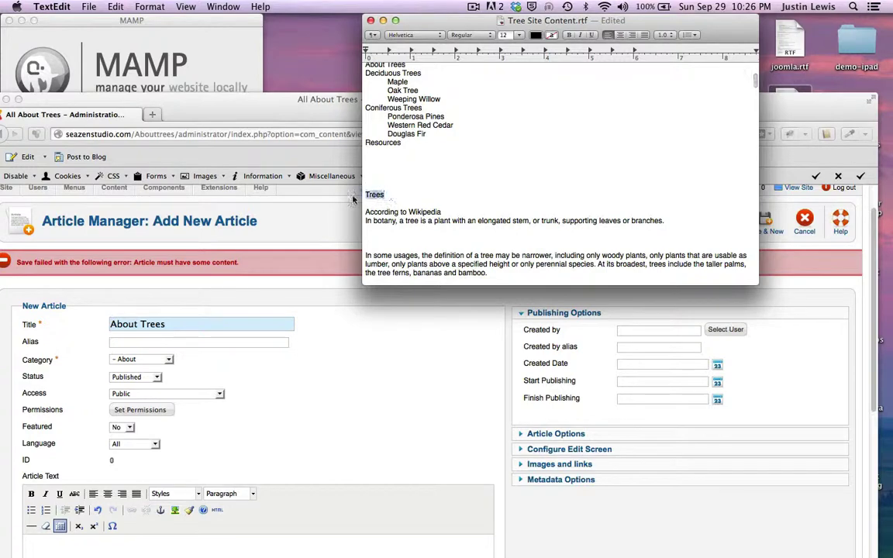
{"action": "left_click", "coordinate": [353, 199]}
Switch back to Firefox, enter "Trees" as the article text and format it as Heading 2
{"action": "left_click", "coordinate": [144, 495]}
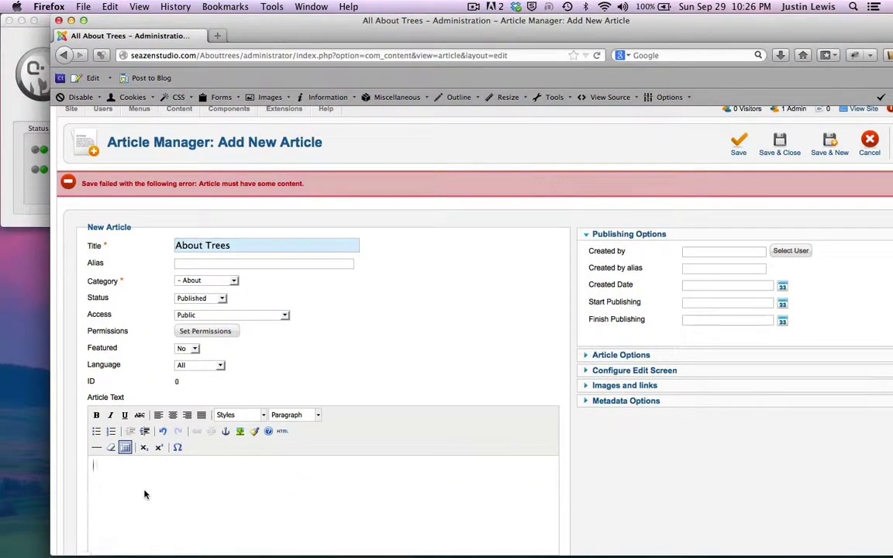
{"action": "type", "text": "Trees"}
{"action": "left_click_drag", "start_coordinate": [111, 466], "coordinate": [92, 466]}
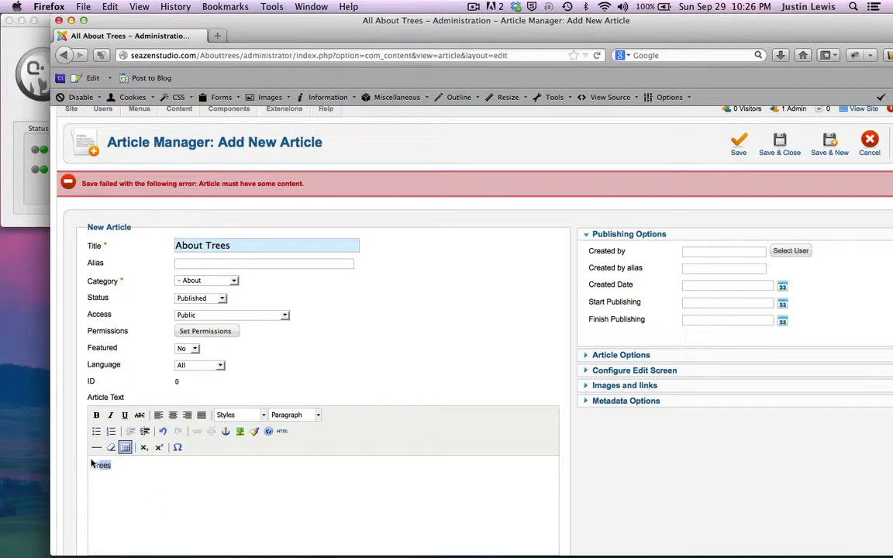
{"action": "left_click", "coordinate": [318, 415]}
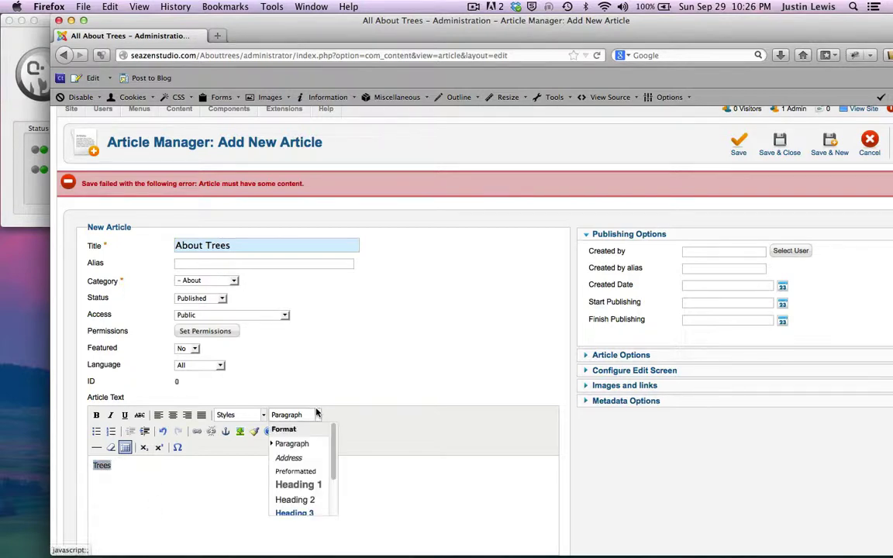
{"action": "left_click", "coordinate": [295, 500]}
{"action": "scroll", "coordinate": [495, 309], "scroll_direction": "down", "scroll_amount": 5}
{"action": "left_click", "coordinate": [248, 322]}
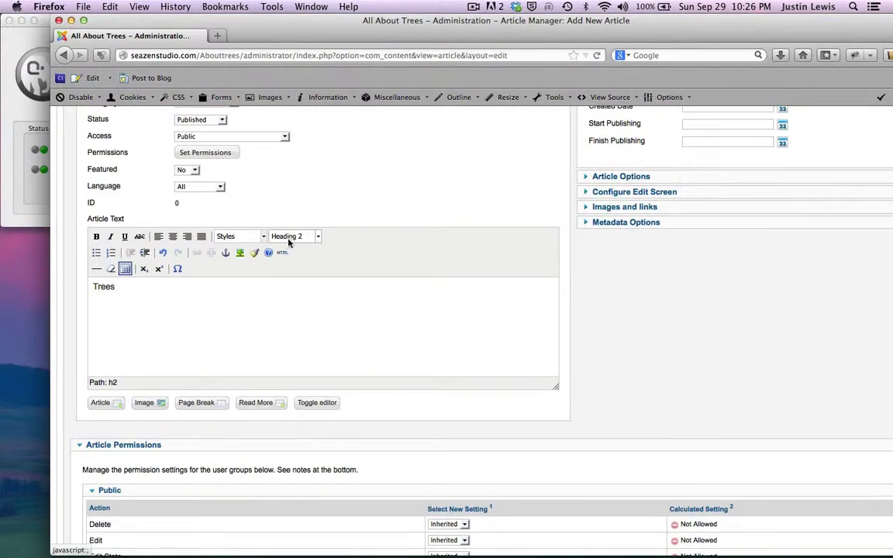
Alternate the article text between raw HTML and the visual editor to examine the tags around the Trees heading
{"action": "left_click", "coordinate": [316, 403]}
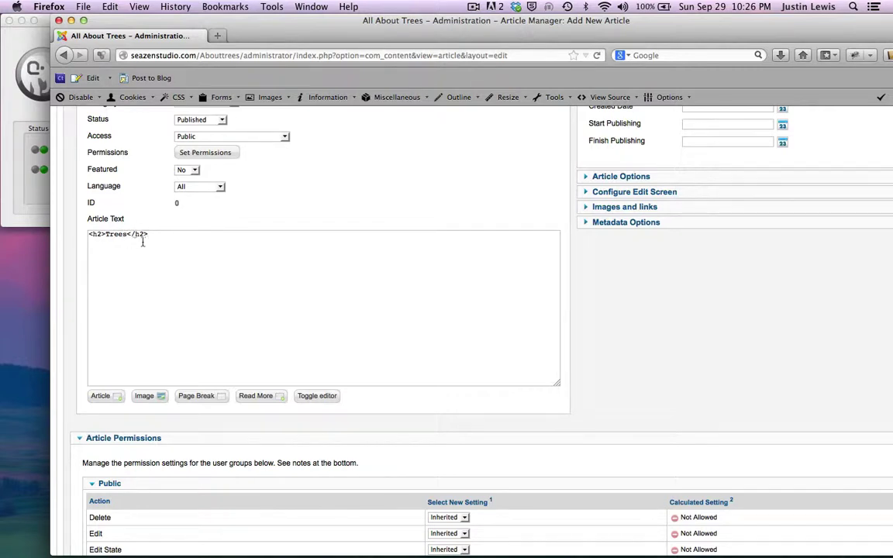
{"action": "double_click", "coordinate": [127, 235]}
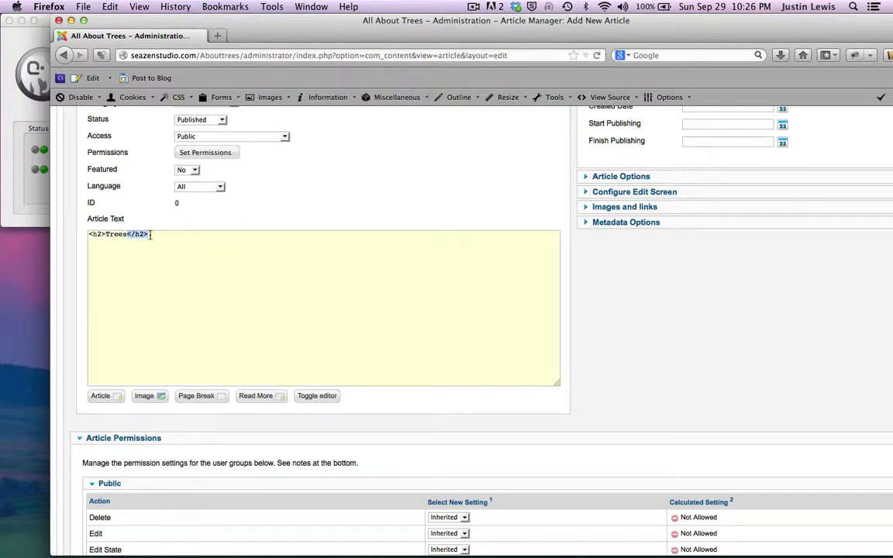
{"action": "left_click", "coordinate": [185, 279]}
{"action": "left_click", "coordinate": [314, 397]}
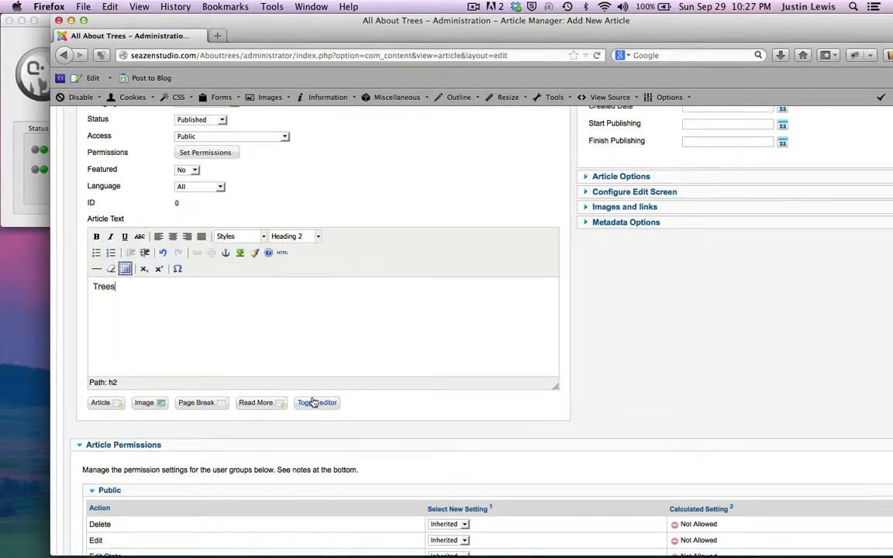
{"action": "left_click", "coordinate": [314, 402]}
{"action": "left_click", "coordinate": [314, 401]}
{"action": "left_click", "coordinate": [314, 403]}
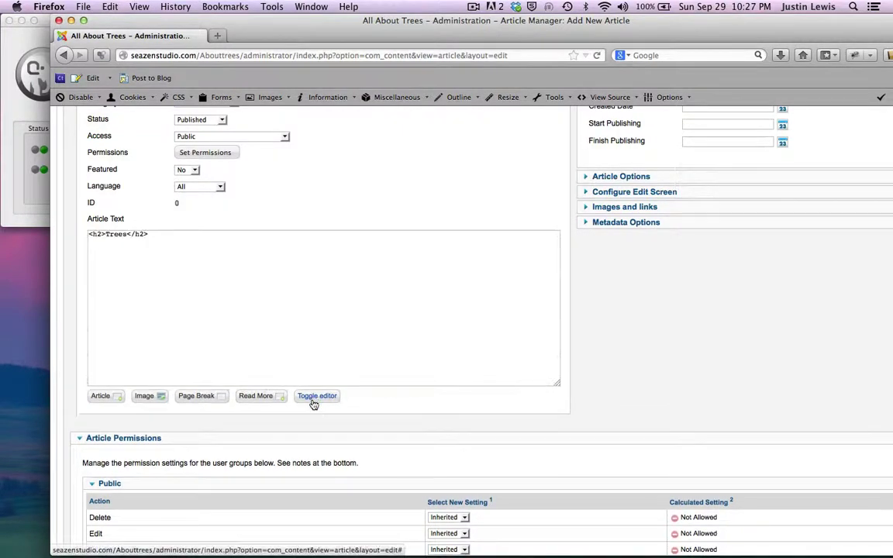
{"action": "left_click", "coordinate": [314, 402]}
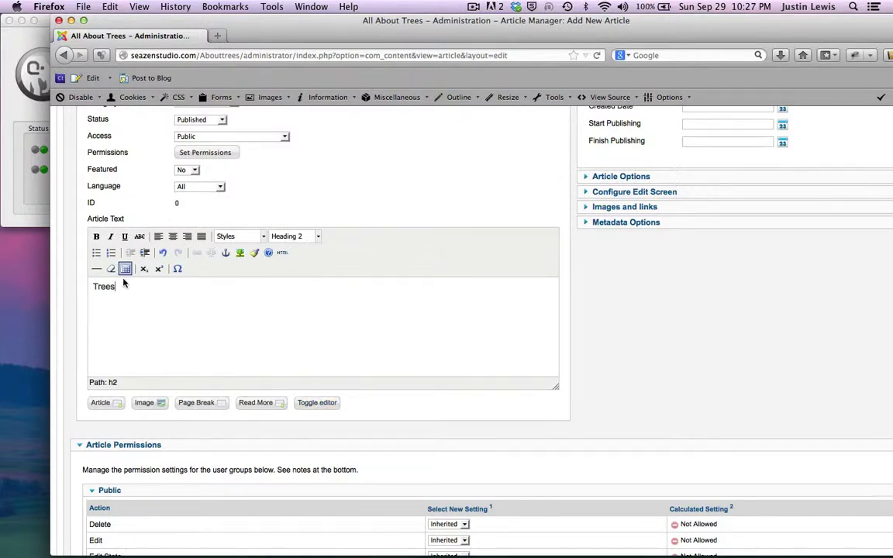
{"action": "double_click", "coordinate": [98, 286]}
{"action": "left_click", "coordinate": [316, 403]}
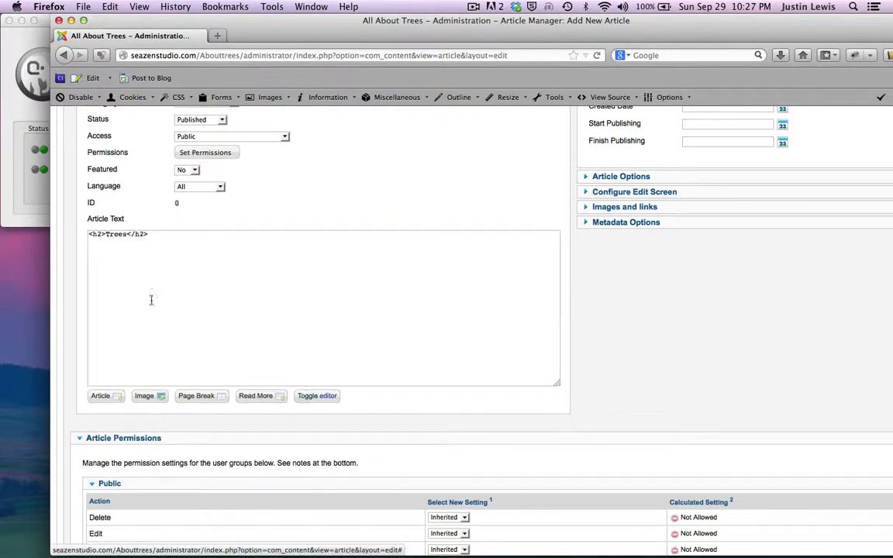
{"action": "left_click", "coordinate": [317, 397]}
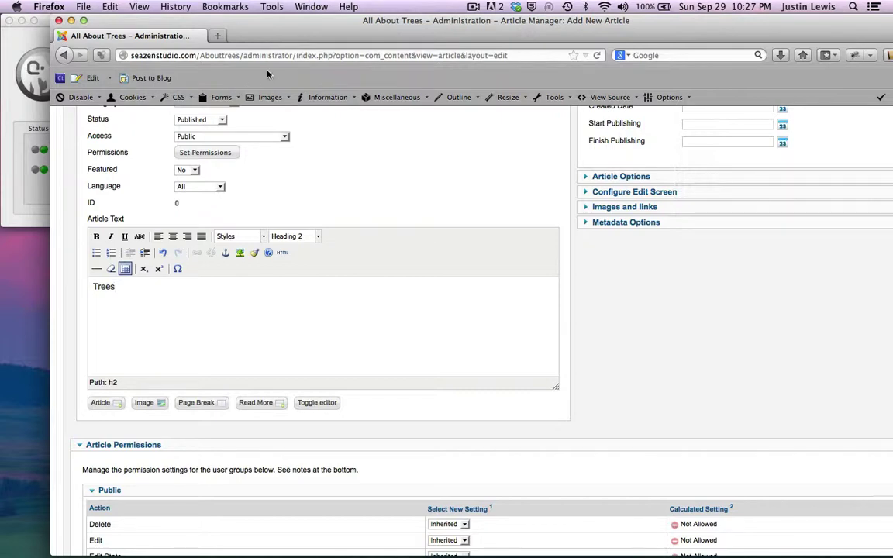
Move the browser window to fit the screen and compare the Trees heading's visual and HTML versions again
{"action": "left_click_drag", "start_coordinate": [253, 35], "coordinate": [234, 21]}
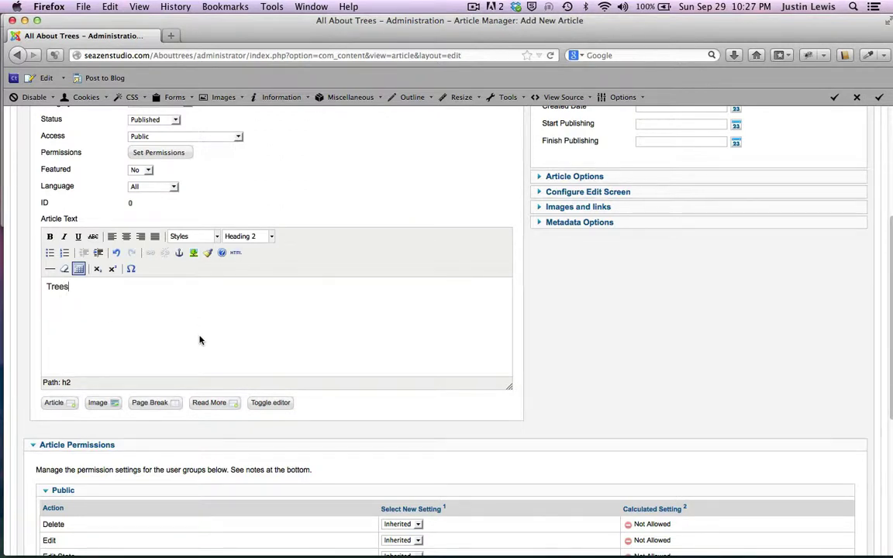
{"action": "left_click", "coordinate": [278, 402]}
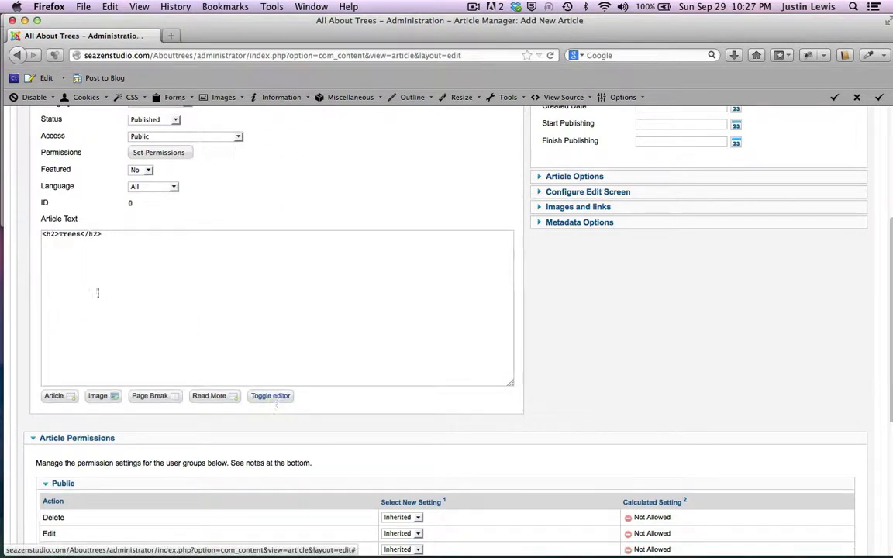
{"action": "left_click", "coordinate": [269, 397]}
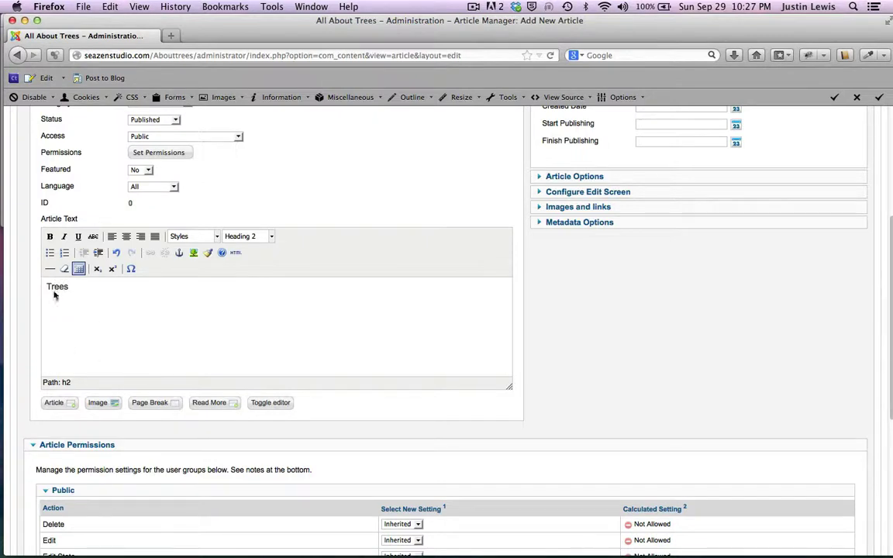
{"action": "left_click", "coordinate": [272, 403]}
{"action": "left_click", "coordinate": [251, 397]}
Open the article's HTML source editor, add two line breaks after the Trees heading and apply the update
{"action": "left_click", "coordinate": [235, 252]}
{"action": "left_click", "coordinate": [282, 161]}
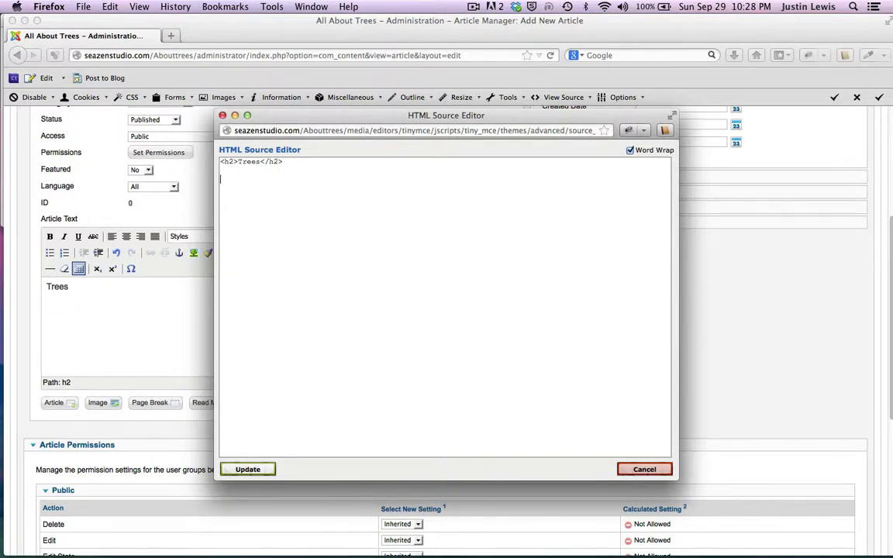
{"action": "key", "text": "Return"}
{"action": "key", "text": "Return"}
{"action": "left_click", "coordinate": [248, 470]}
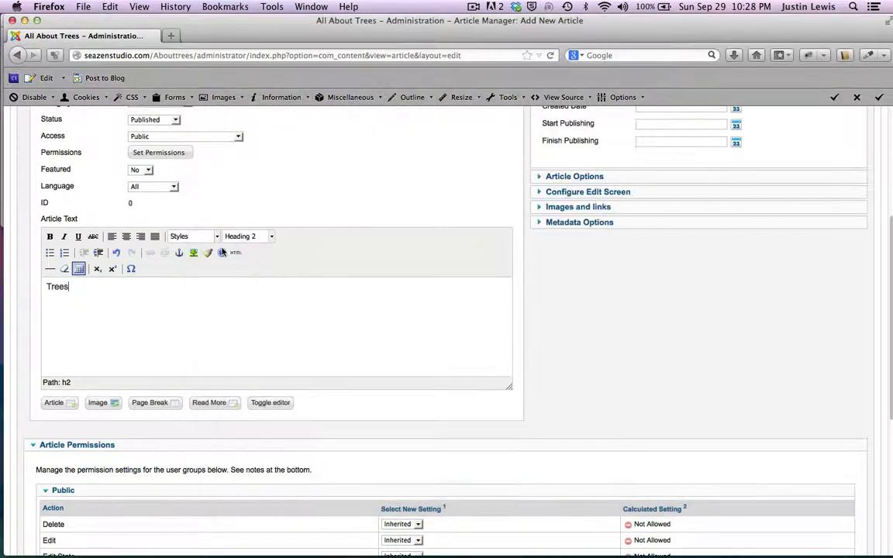
Toggle the editor on and off repeatedly, end in the visual view and review the New Article form
{"action": "left_click", "coordinate": [272, 402]}
{"action": "left_click", "coordinate": [271, 402]}
{"action": "left_click", "coordinate": [272, 402]}
{"action": "left_click", "coordinate": [271, 403]}
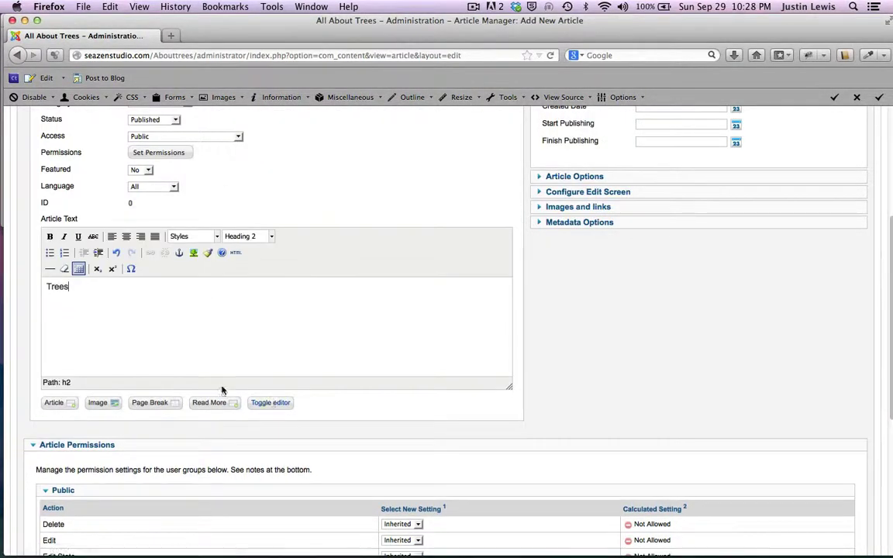
{"action": "left_click", "coordinate": [268, 403]}
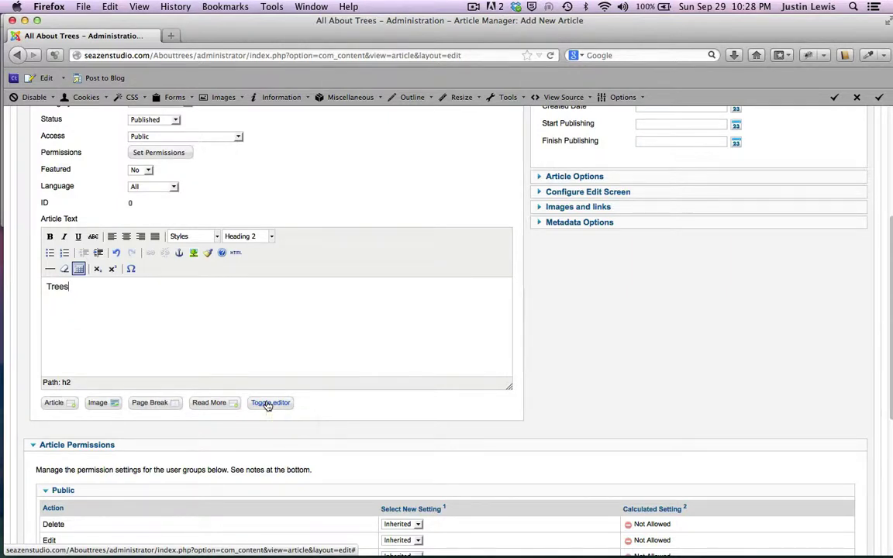
{"action": "left_click", "coordinate": [266, 401]}
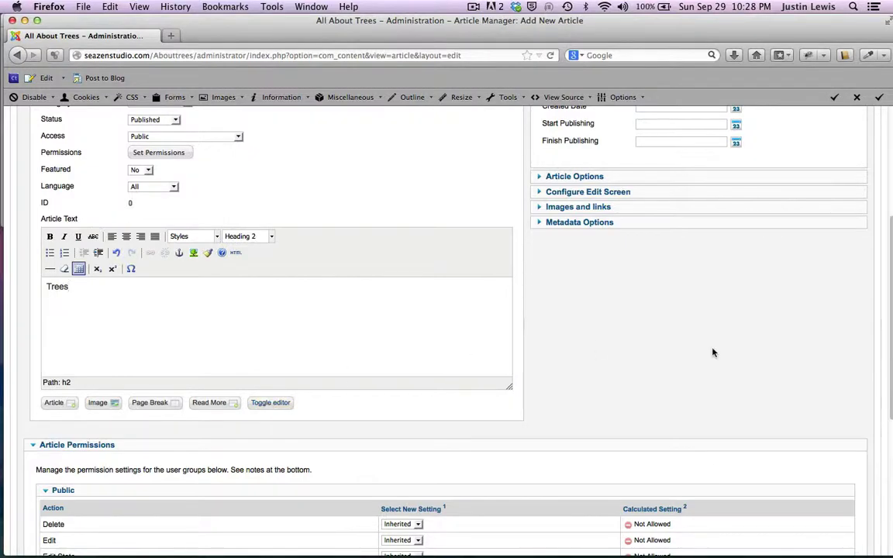
{"action": "scroll", "coordinate": [728, 348], "scroll_direction": "up", "scroll_amount": 5}
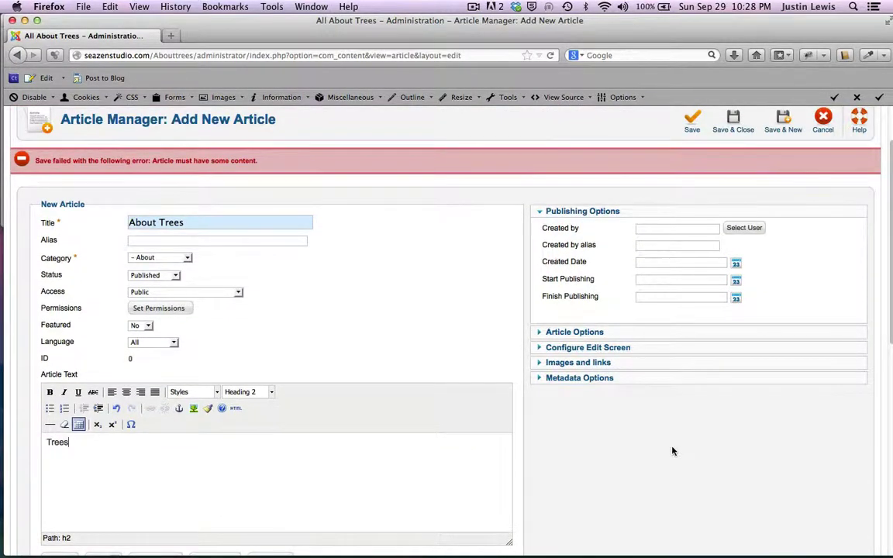
{"action": "scroll", "coordinate": [672, 451], "scroll_direction": "down", "scroll_amount": 3}
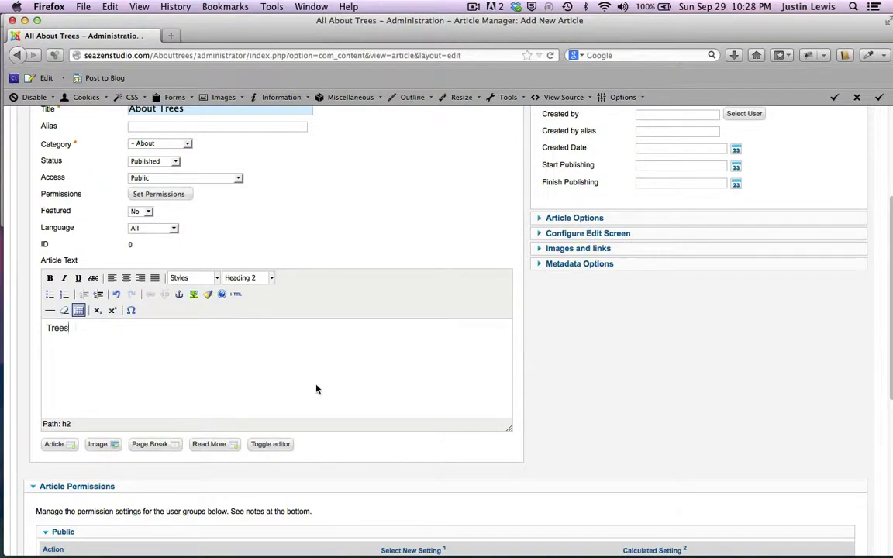
Add a new paragraph reading "According to Wikipedia" below the Trees heading, repositioning the browser window to reveal the content document behind it
{"action": "key", "text": "Return"}
{"action": "left_click_drag", "start_coordinate": [489, 34], "coordinate": [514, 62]}
{"action": "type", "text": "Acco"}
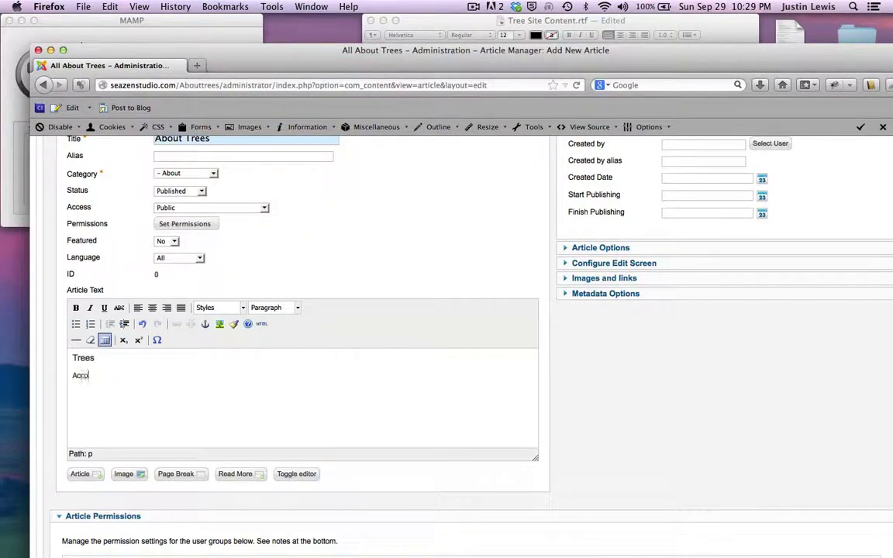
{"action": "type", "text": "rding to Wikipedia"}
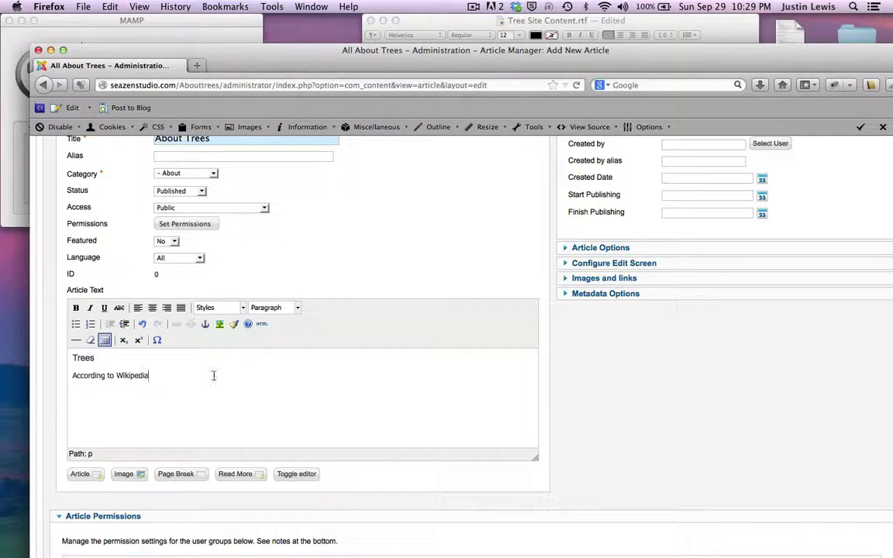
Format the "According to Wikipedia" line as Heading 4
{"action": "left_click_drag", "start_coordinate": [153, 375], "coordinate": [68, 377]}
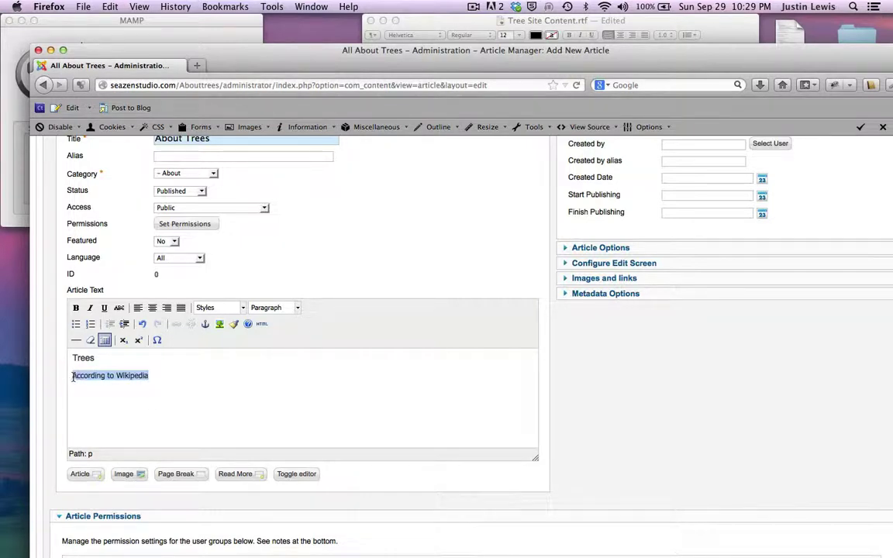
{"action": "left_click", "coordinate": [298, 309]}
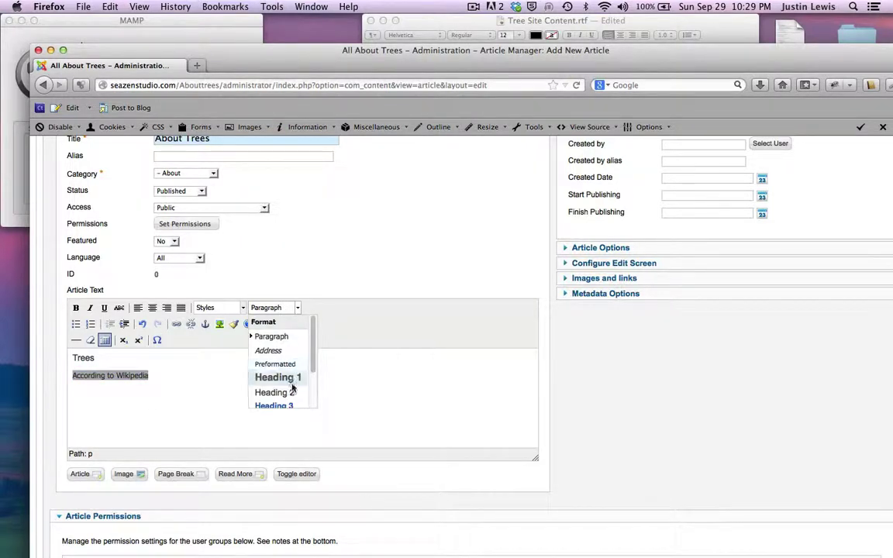
{"action": "scroll", "coordinate": [268, 371], "scroll_direction": "down", "scroll_amount": 2}
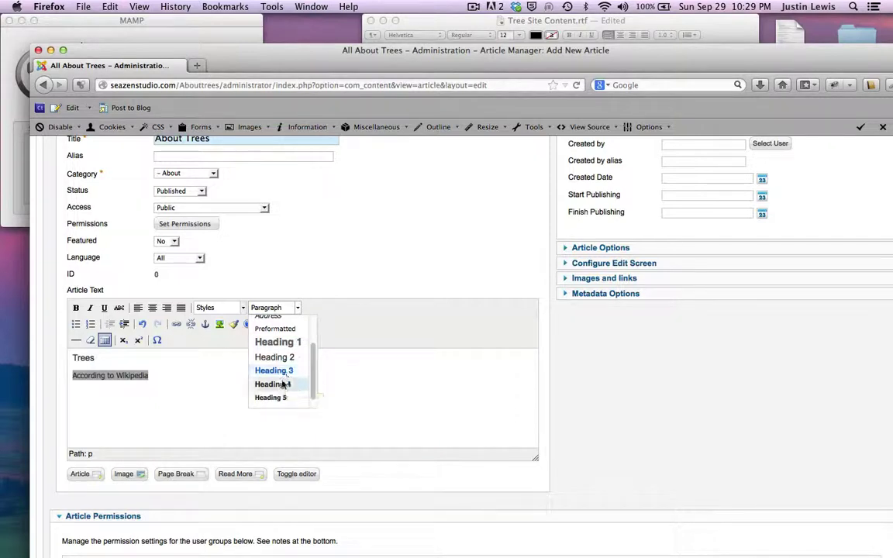
{"action": "left_click", "coordinate": [284, 385]}
{"action": "left_click", "coordinate": [282, 381]}
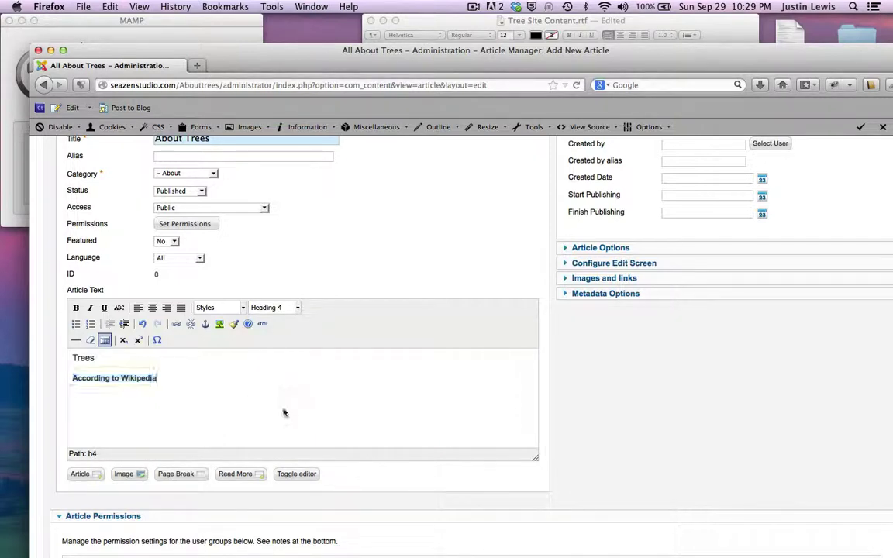
Examine the h4 tags around "According to Wikipedia" in the raw HTML and return to the visual editor
{"action": "left_click", "coordinate": [295, 474]}
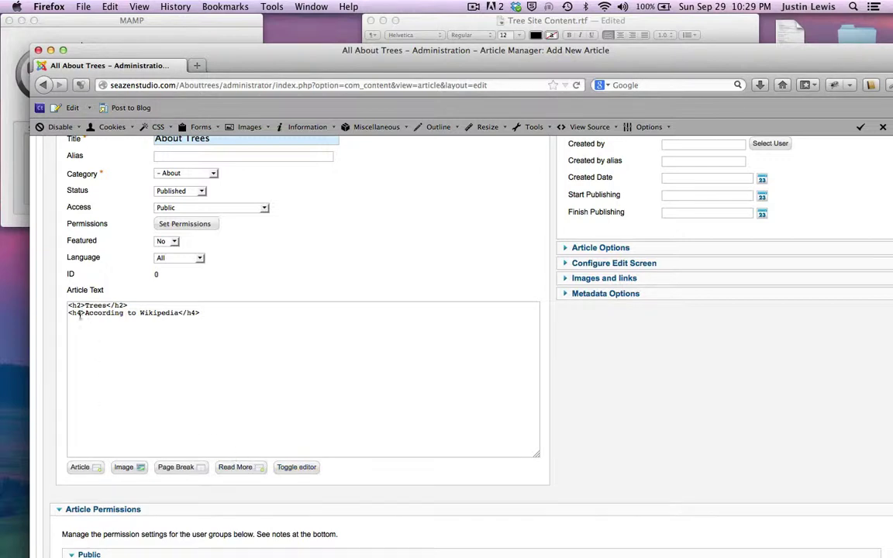
{"action": "left_click", "coordinate": [105, 319]}
{"action": "left_click", "coordinate": [203, 313]}
{"action": "left_click", "coordinate": [179, 313], "text": "shift"}
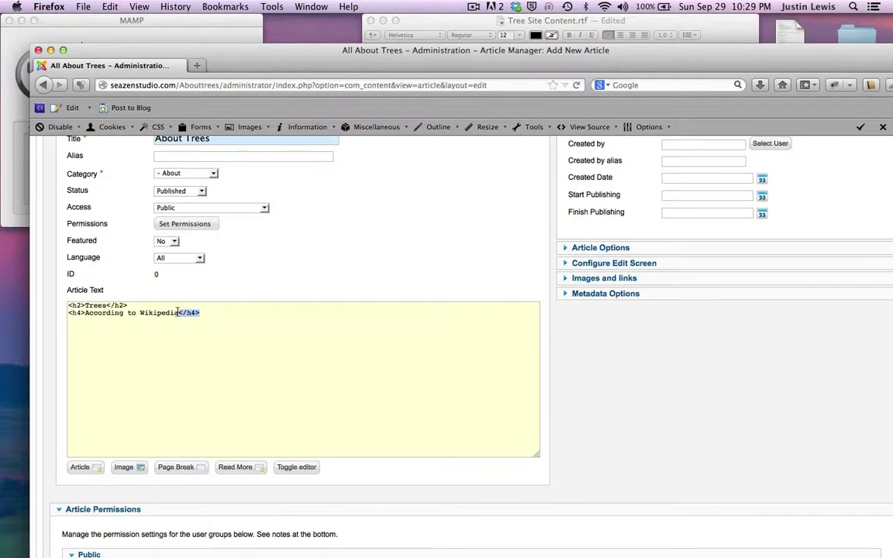
{"action": "left_click", "coordinate": [70, 313]}
{"action": "left_click", "coordinate": [293, 467]}
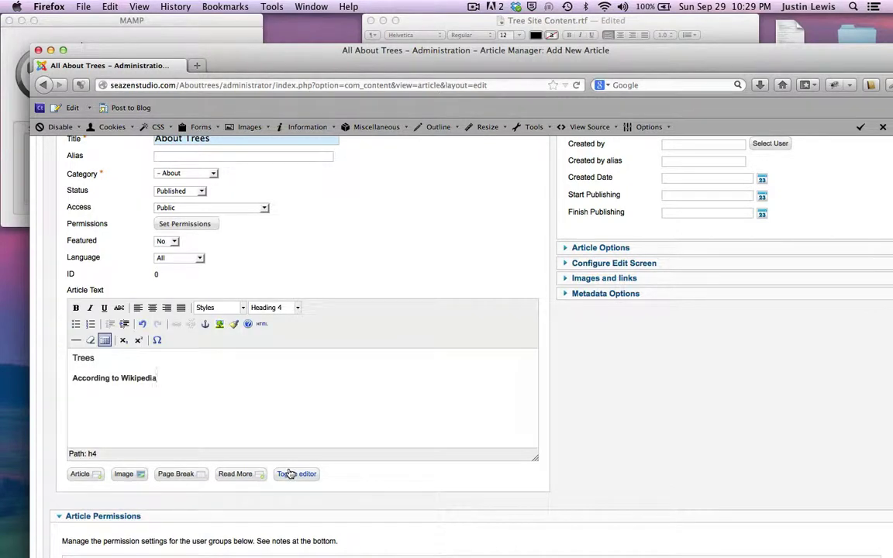
Insert a horizontal rule below "According to Wikipedia" and paste in the general Trees paragraphs from Tree Site Content.rtf in TextEdit
{"action": "key", "text": "Return"}
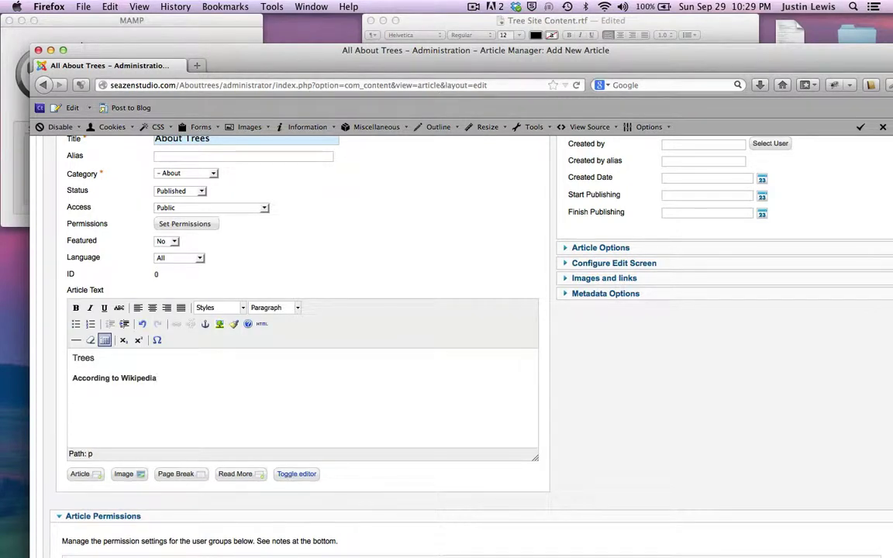
{"action": "left_click", "coordinate": [76, 341]}
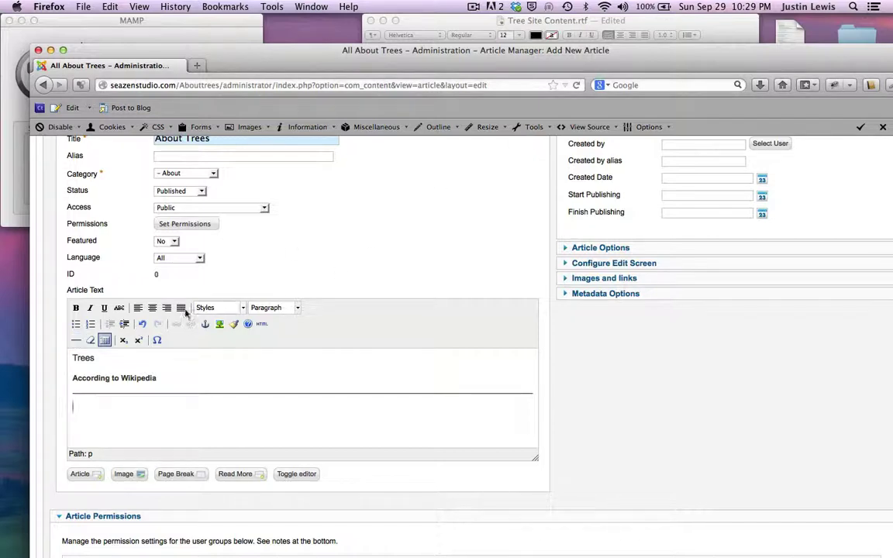
{"action": "left_click", "coordinate": [439, 34]}
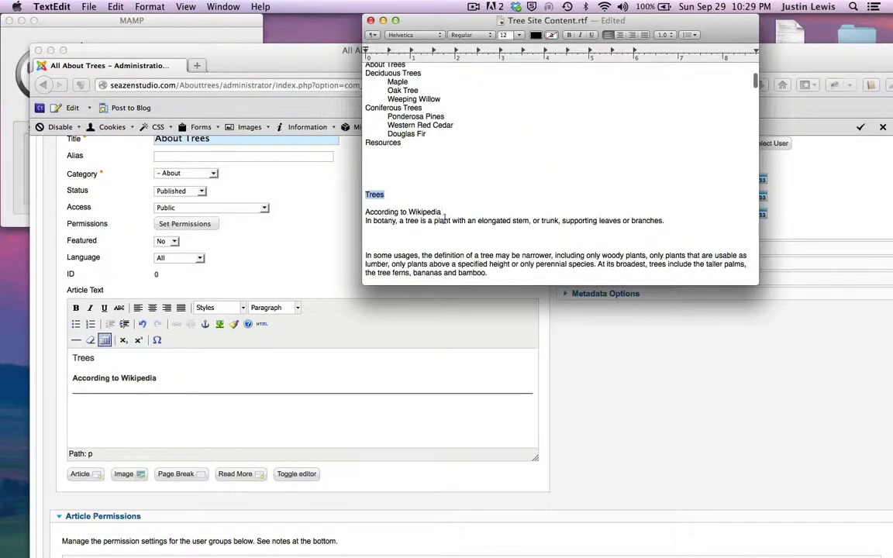
{"action": "scroll", "coordinate": [445, 219], "scroll_direction": "down", "scroll_amount": 3}
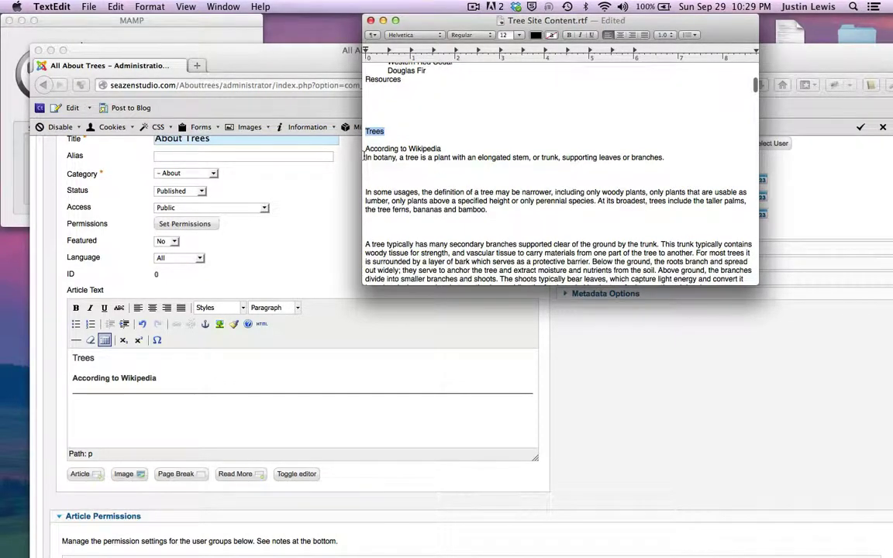
{"action": "left_click_drag", "start_coordinate": [366, 157], "coordinate": [458, 192]}
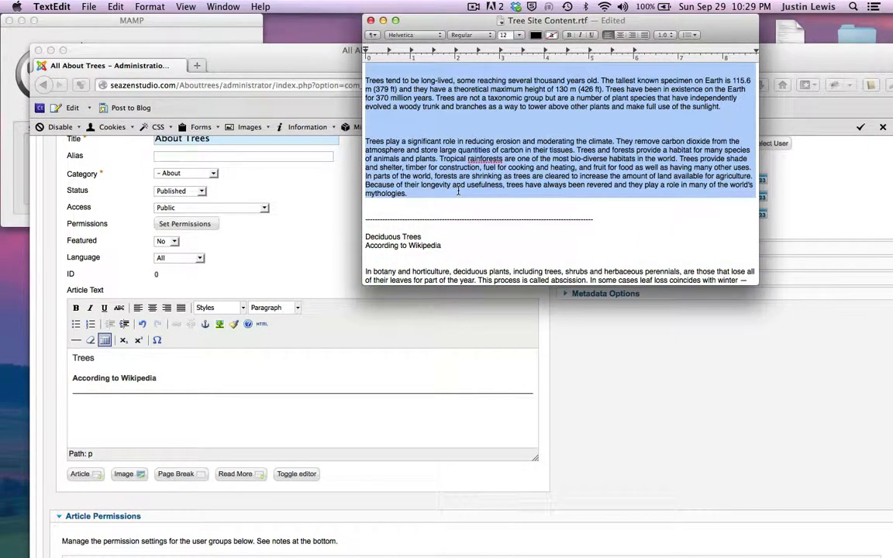
{"action": "left_click", "coordinate": [93, 419]}
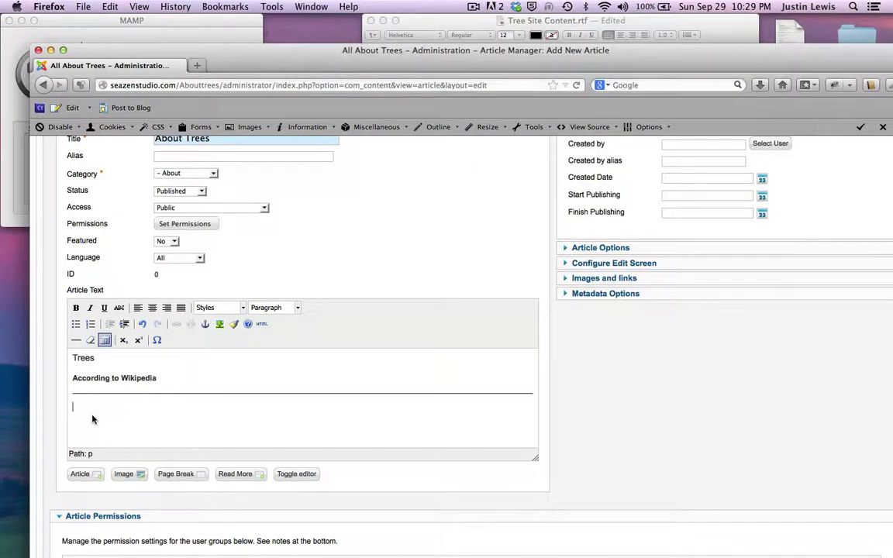
{"action": "key", "text": "super+v"}
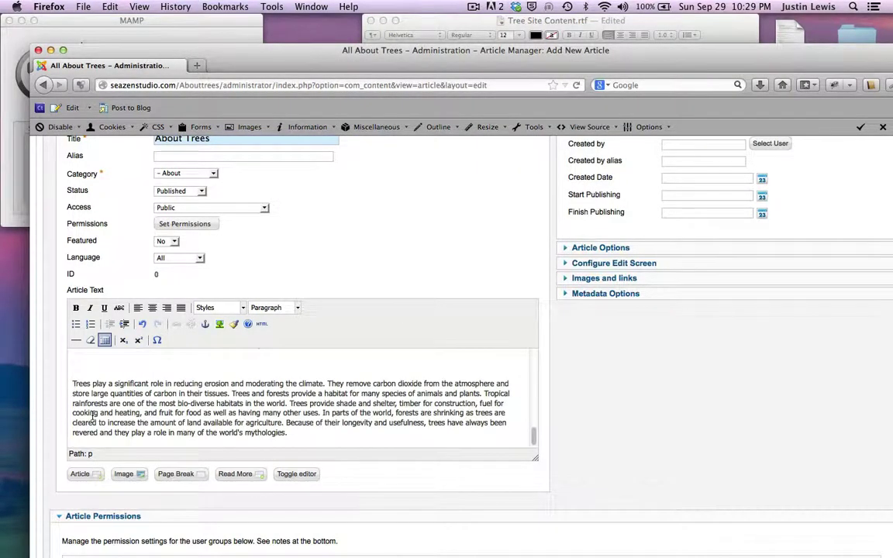
Remove the horizontal rule above the pasted text and the surplus blank lines between its paragraphs
{"action": "scroll", "coordinate": [92, 416], "scroll_direction": "up", "scroll_amount": 15}
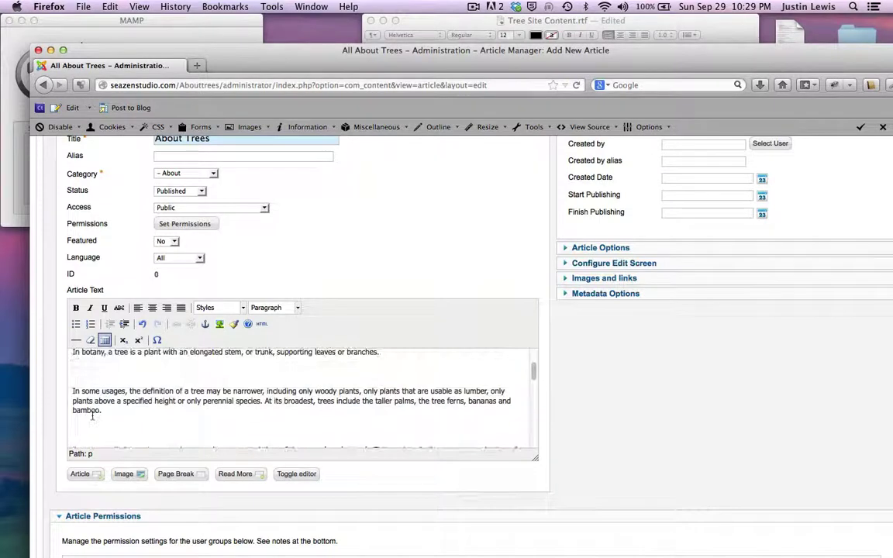
{"action": "scroll", "coordinate": [92, 417], "scroll_direction": "up", "scroll_amount": 3}
{"action": "scroll", "coordinate": [82, 408], "scroll_direction": "down", "scroll_amount": 3}
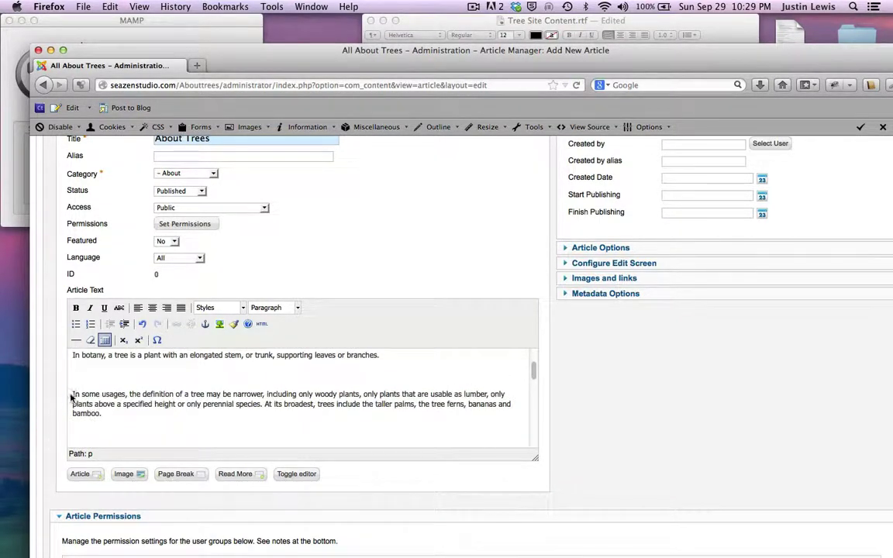
{"action": "scroll", "coordinate": [70, 398], "scroll_direction": "down", "scroll_amount": 1}
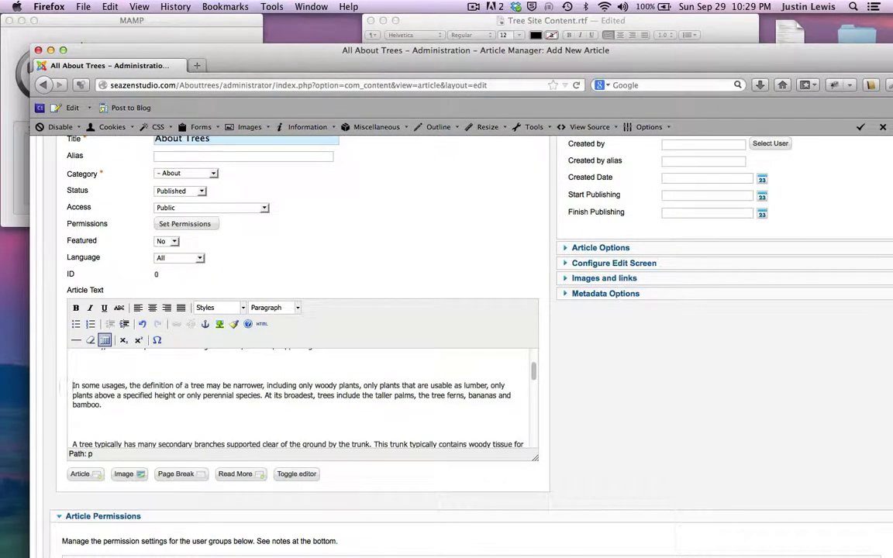
{"action": "scroll", "coordinate": [72, 385], "scroll_direction": "up", "scroll_amount": 4}
{"action": "scroll", "coordinate": [66, 379], "scroll_direction": "down", "scroll_amount": 1}
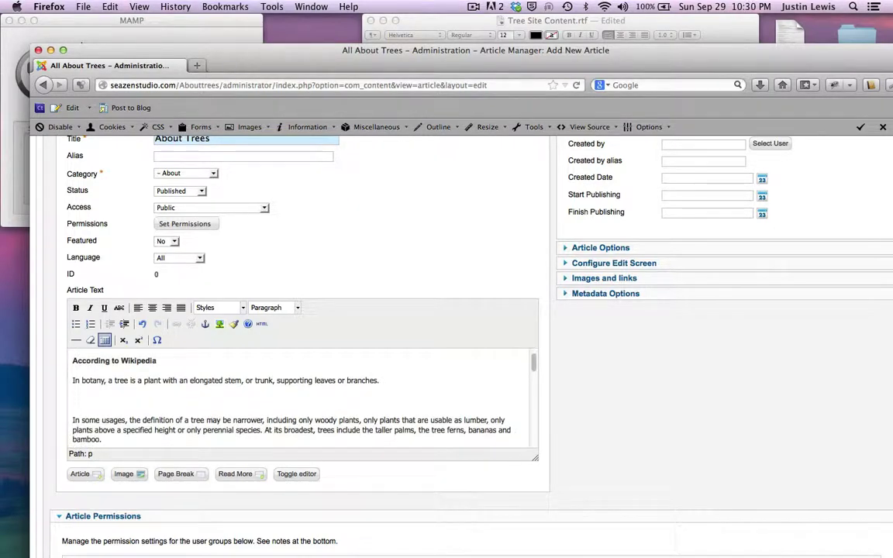
{"action": "scroll", "coordinate": [66, 371], "scroll_direction": "down", "scroll_amount": 2}
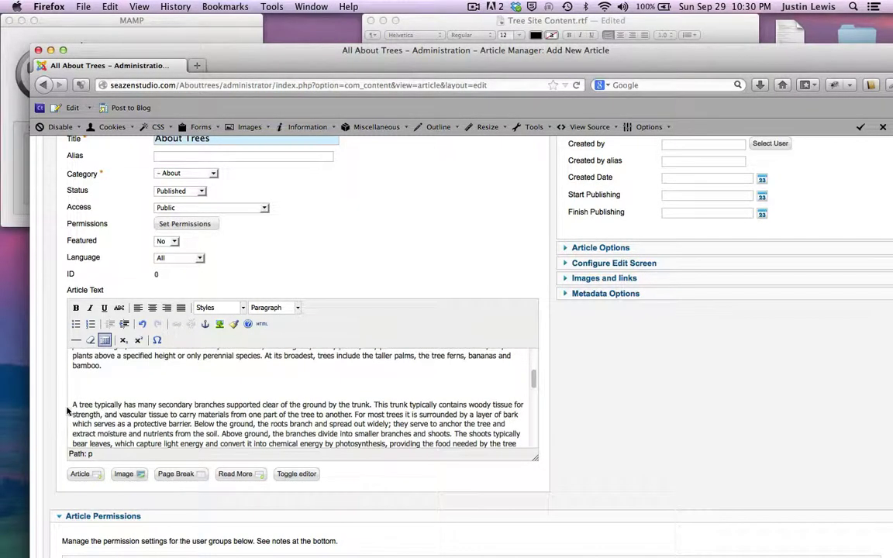
{"action": "scroll", "coordinate": [74, 404], "scroll_direction": "down", "scroll_amount": 4}
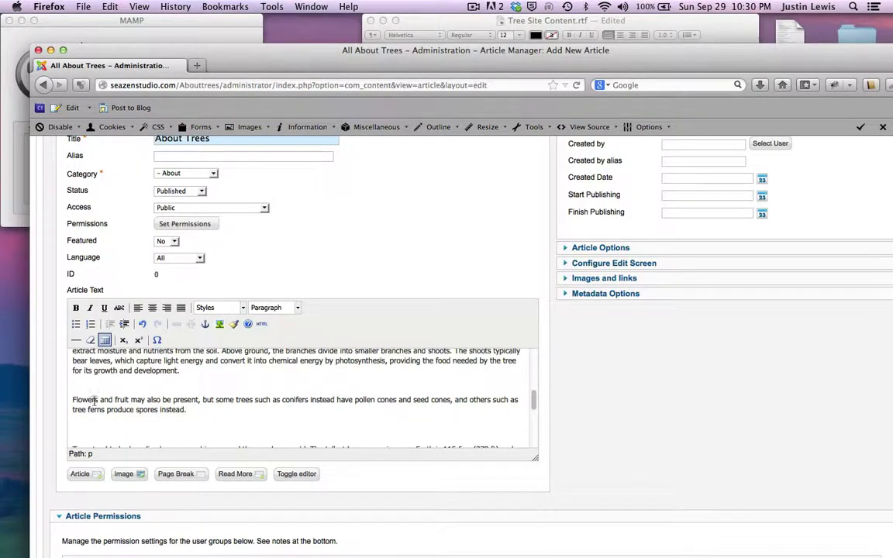
{"action": "scroll", "coordinate": [77, 405], "scroll_direction": "down", "scroll_amount": 3}
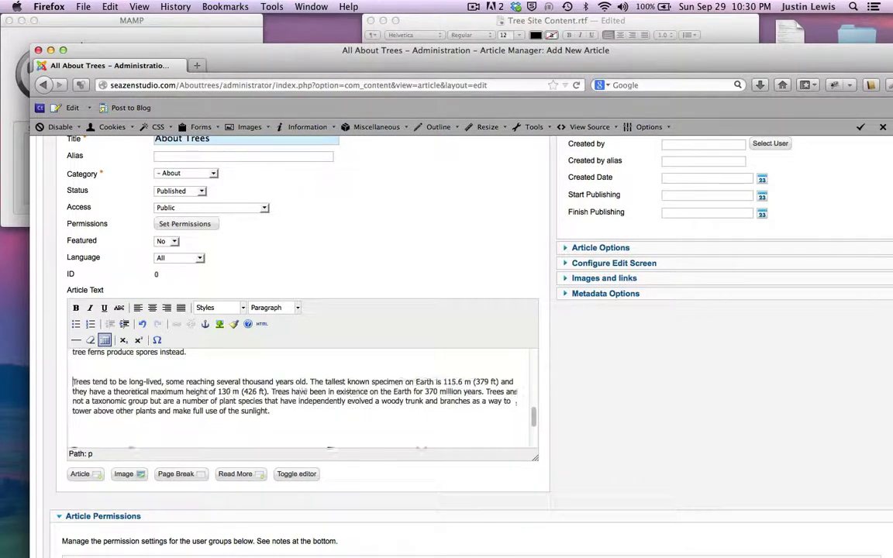
{"action": "scroll", "coordinate": [89, 386], "scroll_direction": "up", "scroll_amount": 15}
{"action": "scroll", "coordinate": [103, 386], "scroll_direction": "up", "scroll_amount": 1}
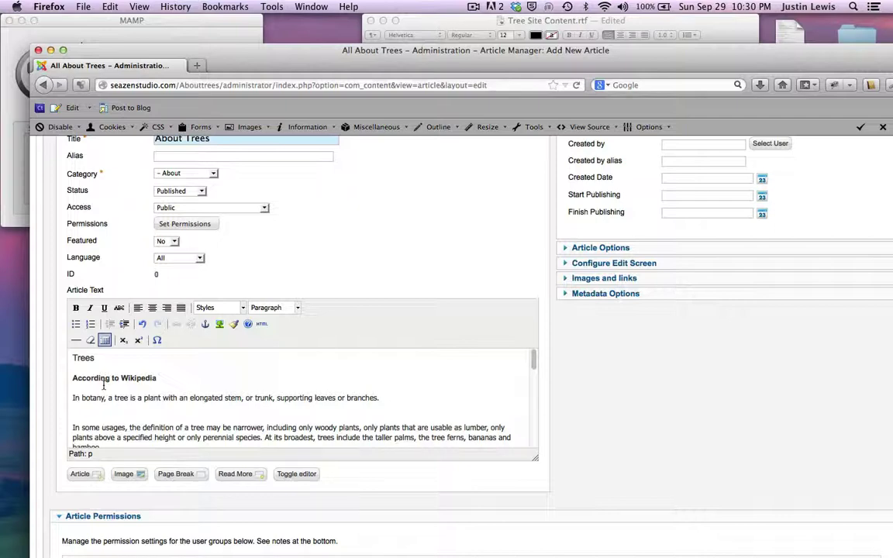
Show the article's raw HTML and add two line returns before the break tags following the "In botany" sentence
{"action": "left_click", "coordinate": [296, 473]}
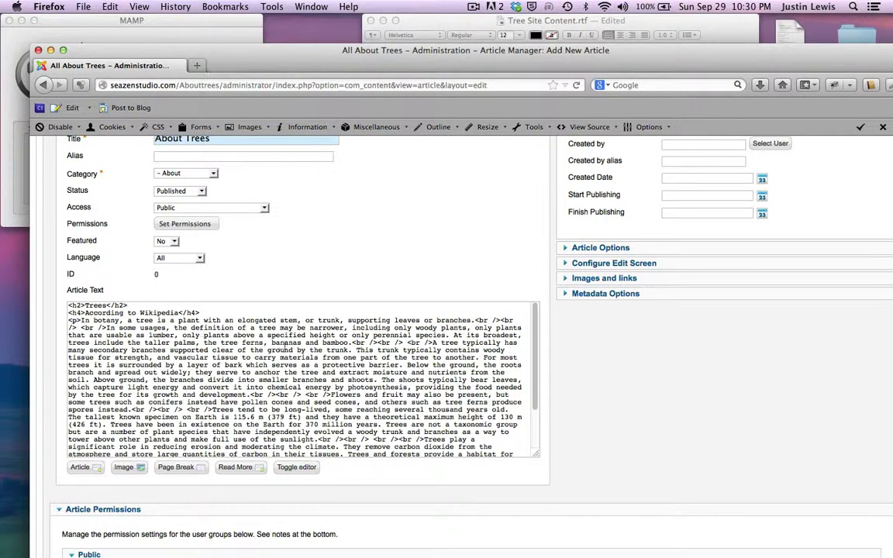
{"action": "scroll", "coordinate": [220, 380], "scroll_direction": "down", "scroll_amount": 3}
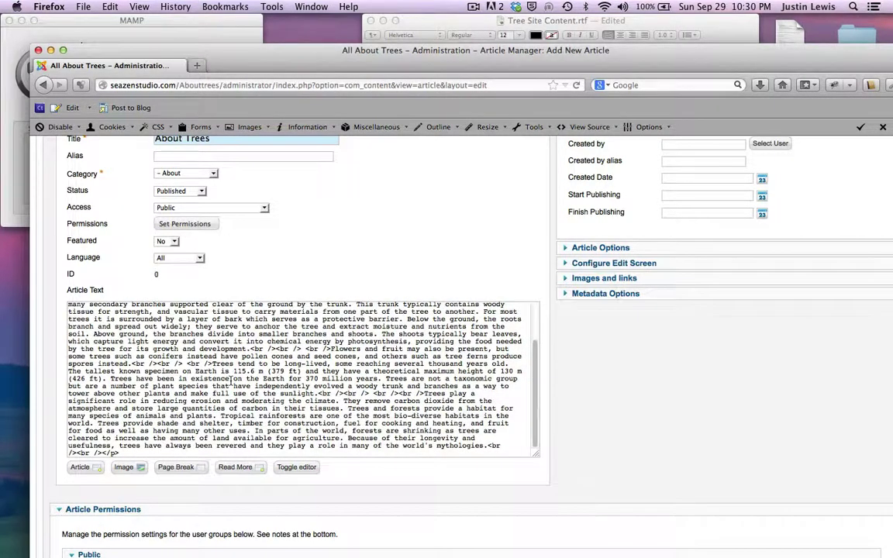
{"action": "scroll", "coordinate": [230, 379], "scroll_direction": "up", "scroll_amount": 3}
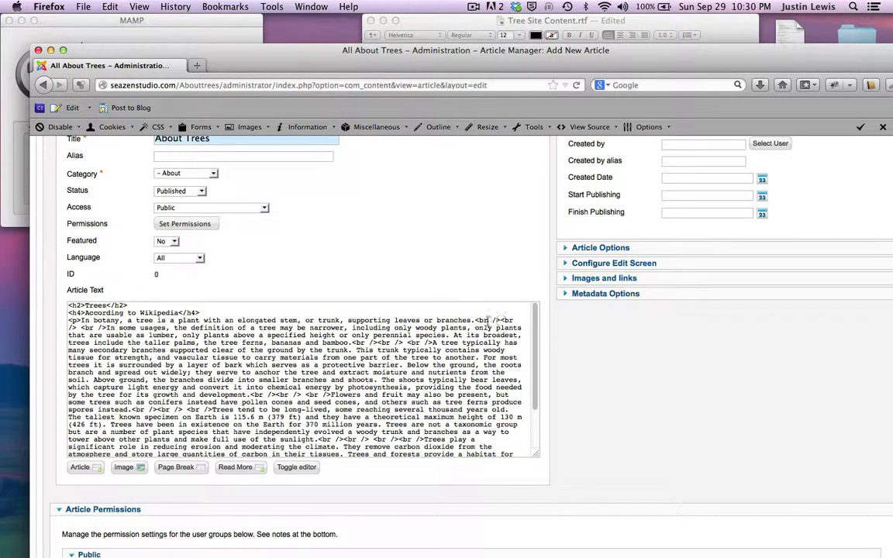
{"action": "left_click", "coordinate": [476, 322]}
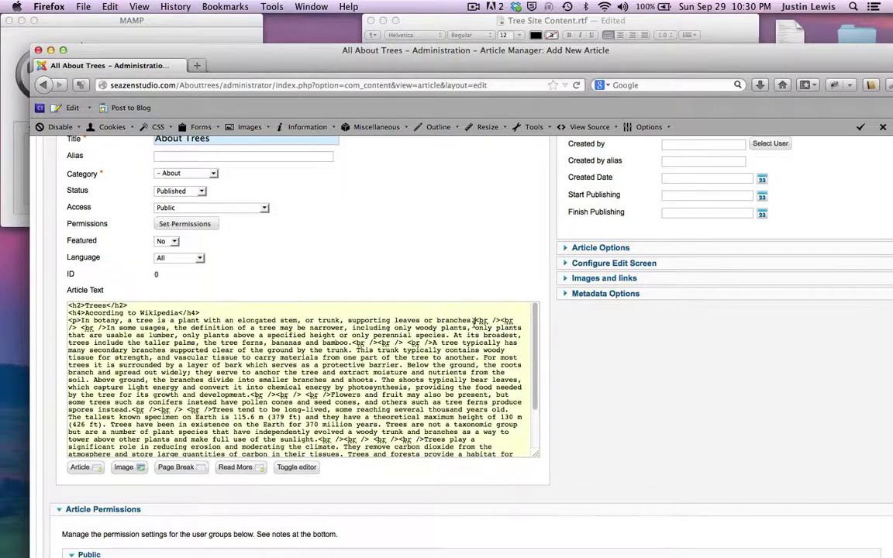
{"action": "key", "text": "Return"}
{"action": "key", "text": "Return"}
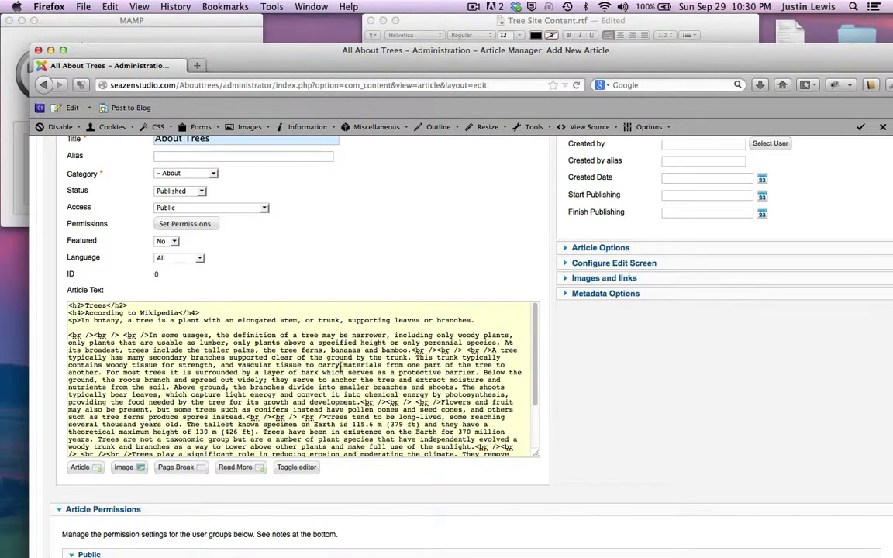
Review the remaining paragraph and break tags in the HTML, then compare them with the article in the visual editor
{"action": "scroll", "coordinate": [262, 335], "scroll_direction": "down", "scroll_amount": 1}
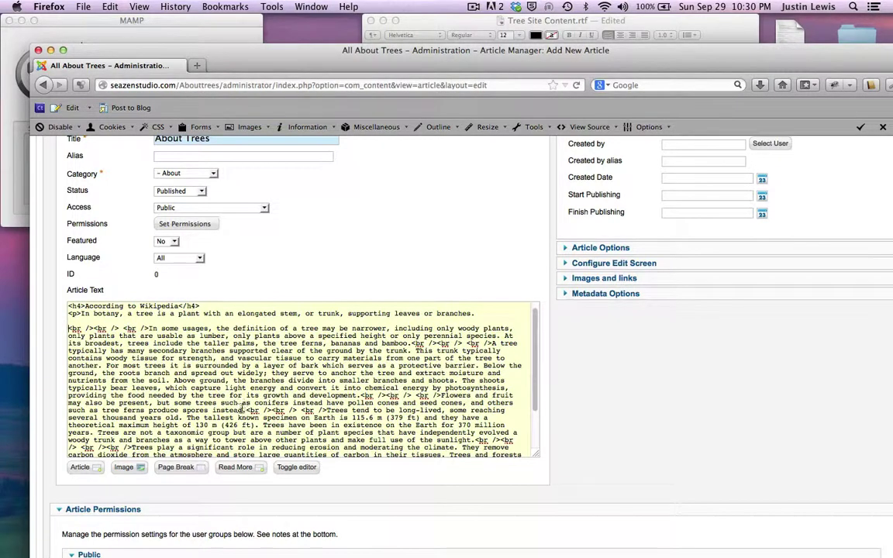
{"action": "scroll", "coordinate": [136, 384], "scroll_direction": "up", "scroll_amount": 1}
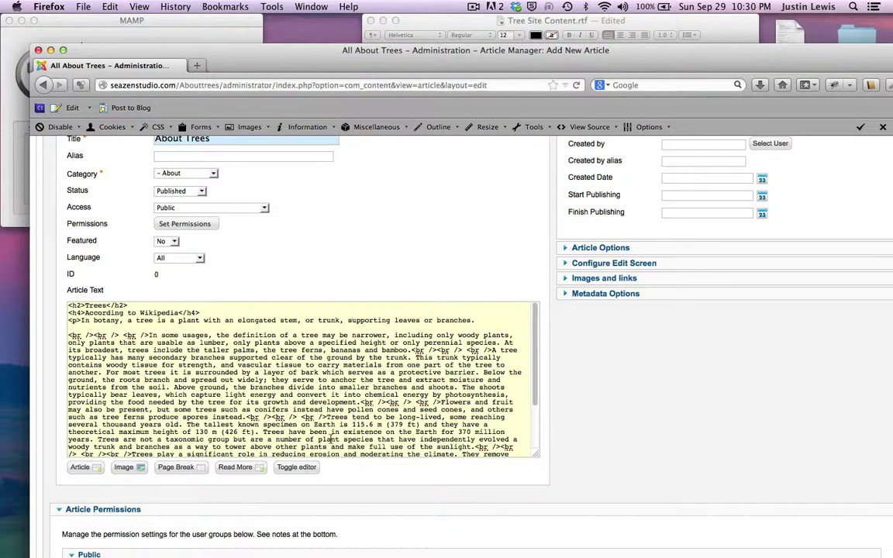
{"action": "scroll", "coordinate": [326, 419], "scroll_direction": "down", "scroll_amount": 4}
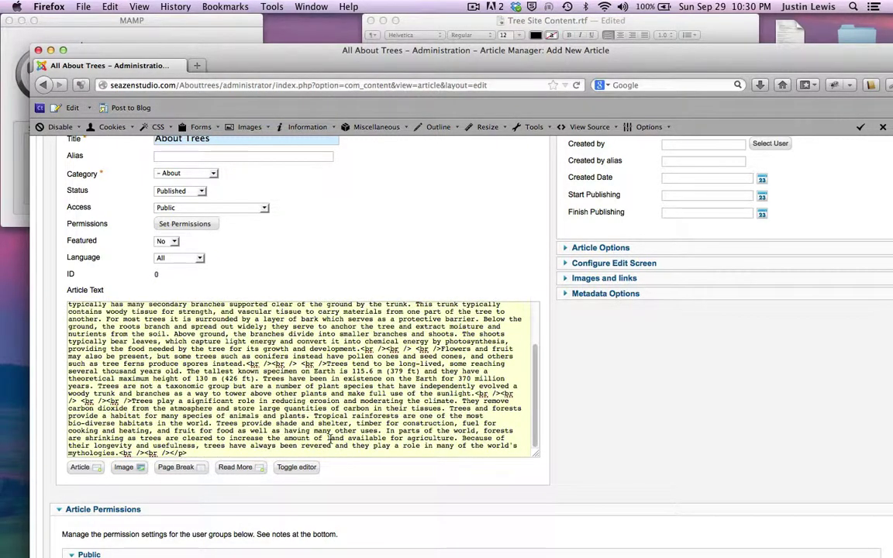
{"action": "scroll", "coordinate": [329, 439], "scroll_direction": "up", "scroll_amount": 4}
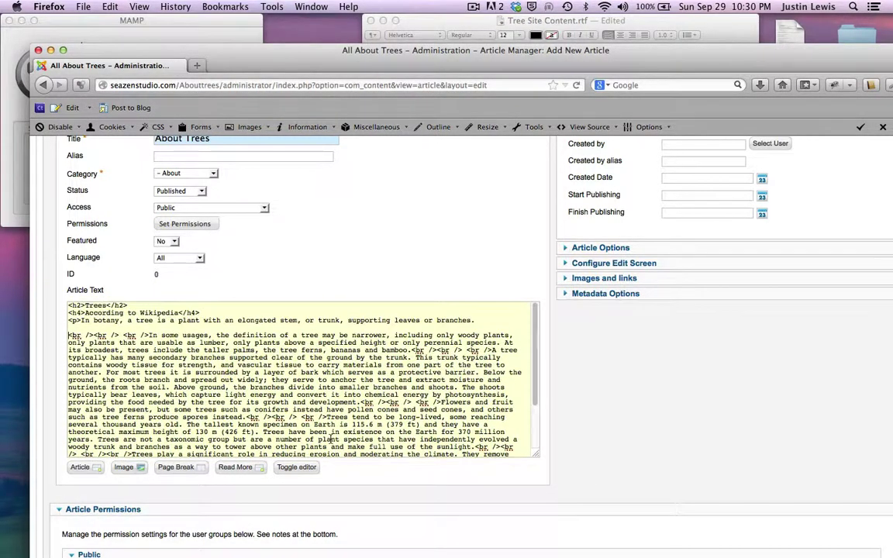
{"action": "left_click", "coordinate": [298, 470]}
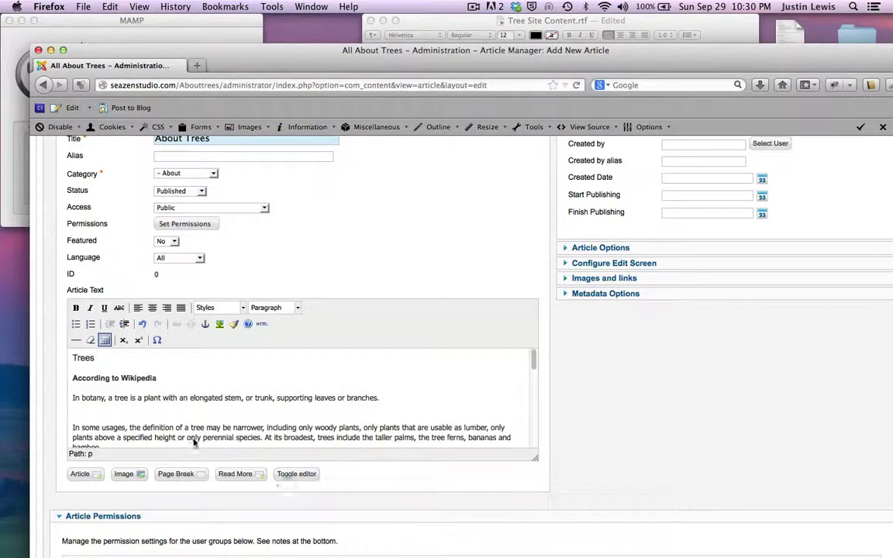
{"action": "scroll", "coordinate": [334, 393], "scroll_direction": "down", "scroll_amount": 5}
{"action": "scroll", "coordinate": [334, 393], "scroll_direction": "up", "scroll_amount": 5}
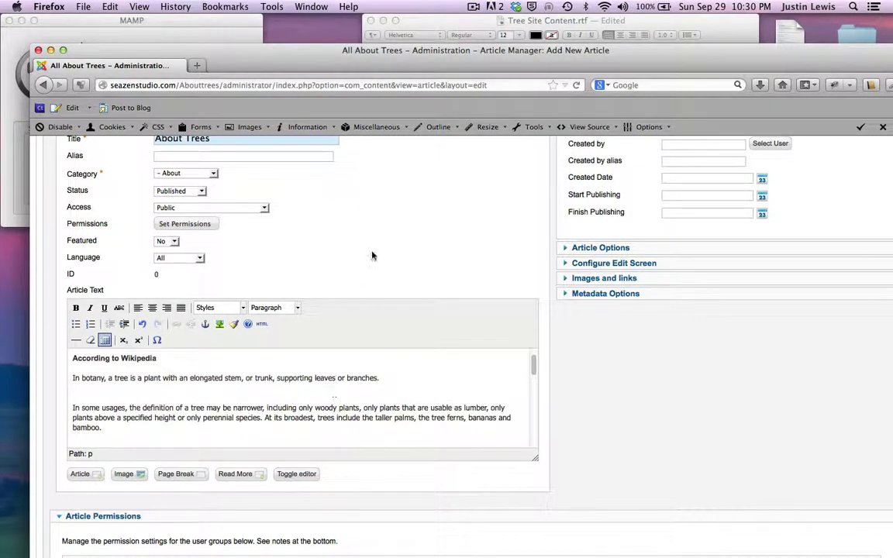
Examine the article's publishing settings and its Article Options, such as title, category, author, date and hits display, leaving that options section collapsed
{"action": "scroll", "coordinate": [372, 255], "scroll_direction": "down", "scroll_amount": 2}
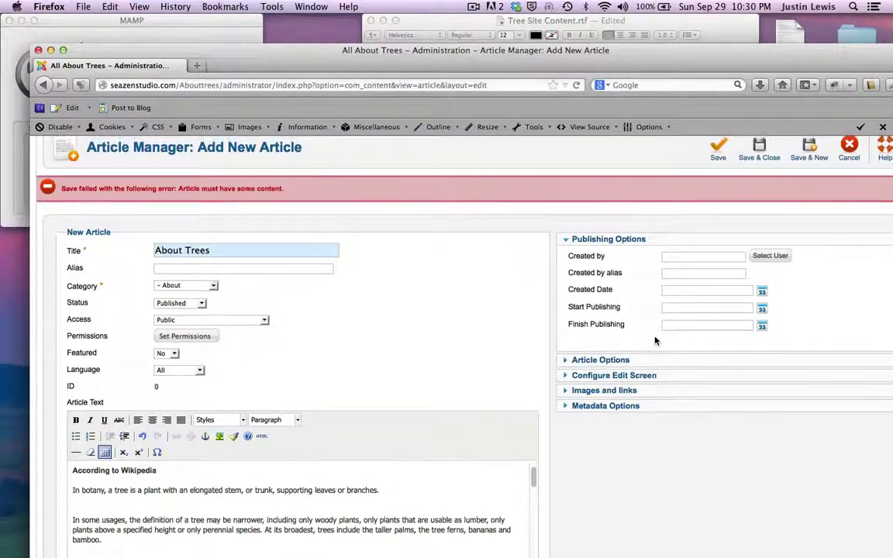
{"action": "scroll", "coordinate": [655, 340], "scroll_direction": "down", "scroll_amount": 2}
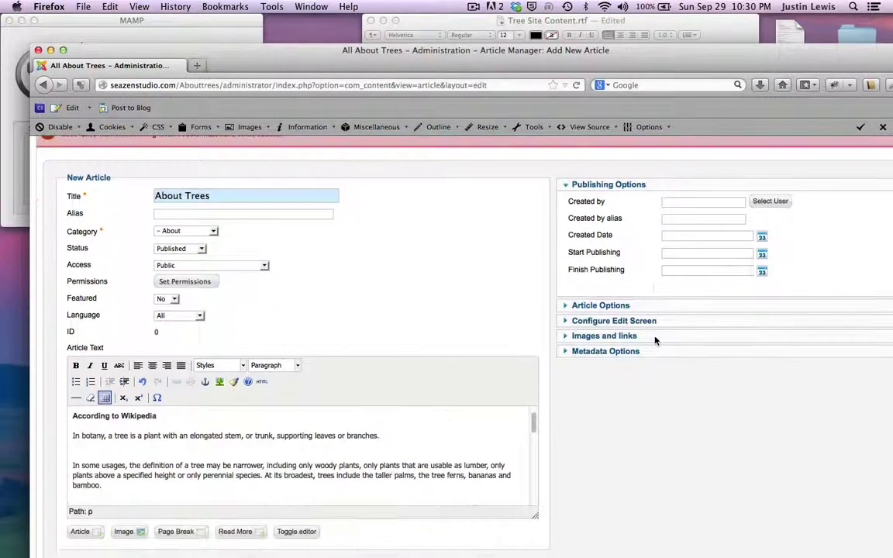
{"action": "left_click", "coordinate": [568, 305]}
{"action": "scroll", "coordinate": [565, 308], "scroll_direction": "down", "scroll_amount": 3}
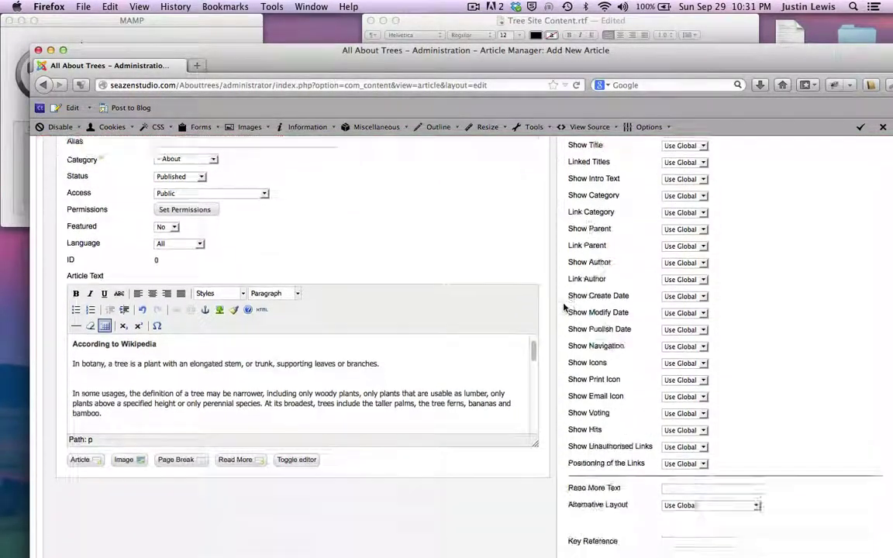
{"action": "scroll", "coordinate": [564, 308], "scroll_direction": "down", "scroll_amount": 15}
{"action": "scroll", "coordinate": [565, 308], "scroll_direction": "up", "scroll_amount": 20}
{"action": "scroll", "coordinate": [589, 233], "scroll_direction": "down", "scroll_amount": 3}
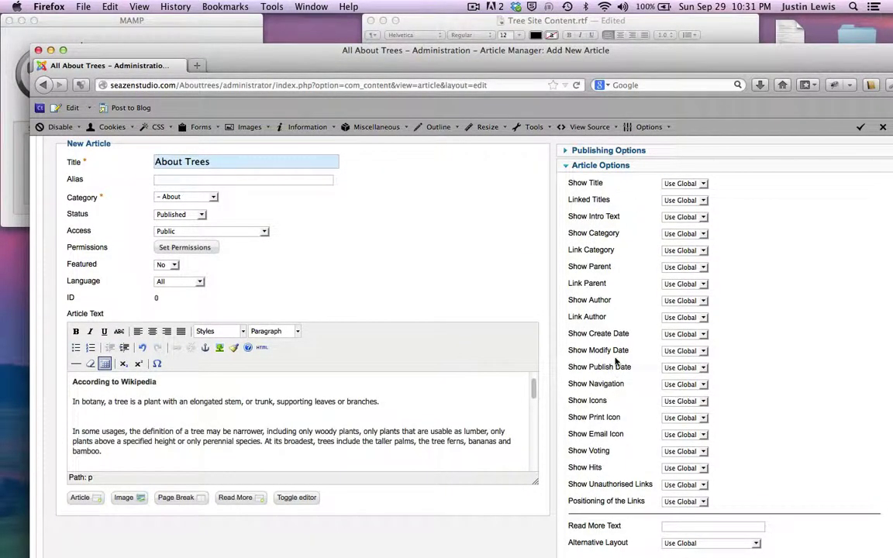
{"action": "key", "text": "Return"}
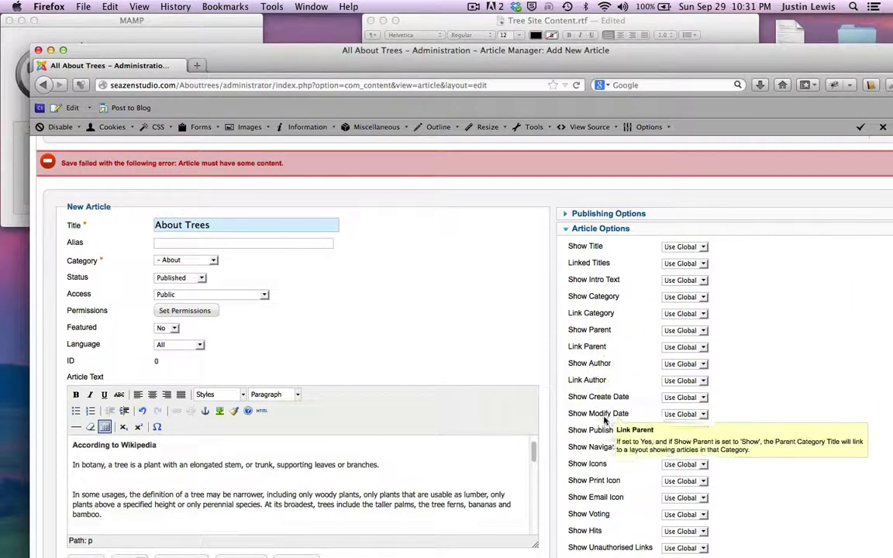
{"action": "left_click_drag", "start_coordinate": [566, 297], "coordinate": [618, 299]}
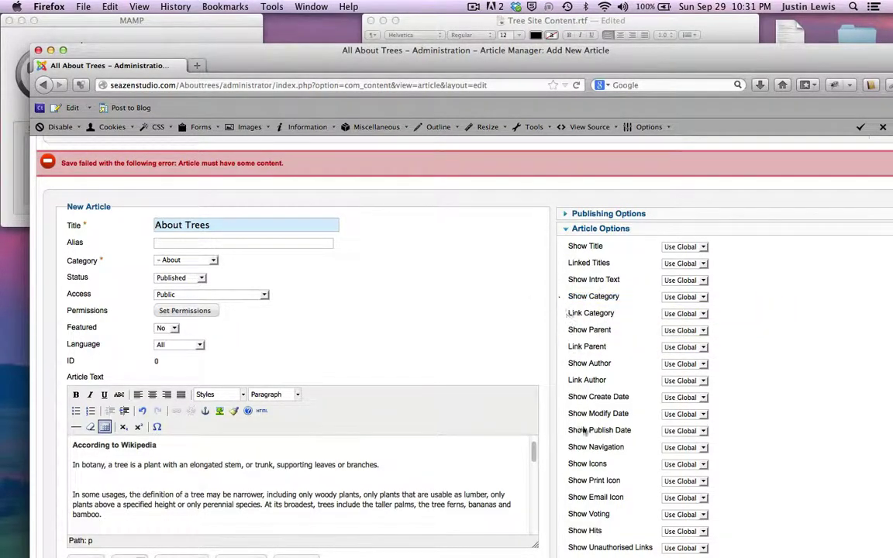
{"action": "scroll", "coordinate": [521, 388], "scroll_direction": "down", "scroll_amount": 3}
{"action": "scroll", "coordinate": [585, 442], "scroll_direction": "down", "scroll_amount": 5}
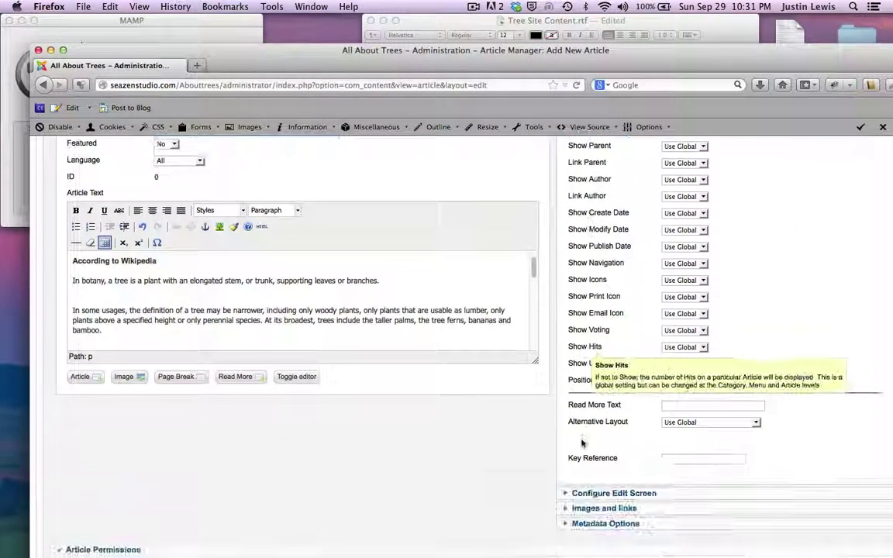
{"action": "scroll", "coordinate": [583, 443], "scroll_direction": "up", "scroll_amount": 15}
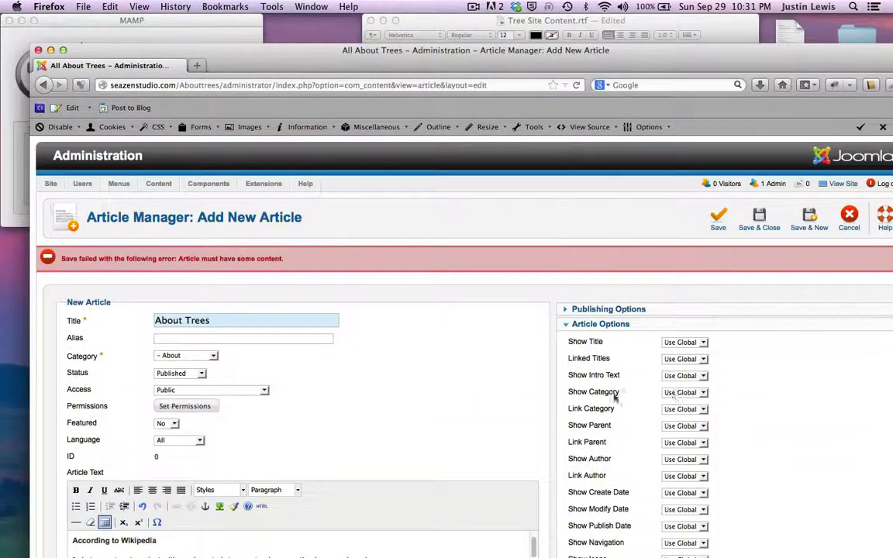
{"action": "scroll", "coordinate": [573, 351], "scroll_direction": "down", "scroll_amount": 10}
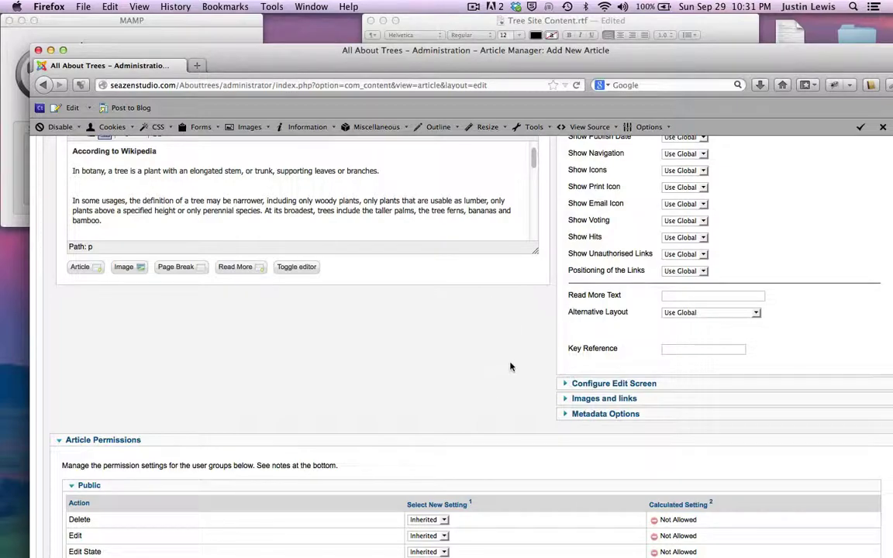
{"action": "scroll", "coordinate": [512, 367], "scroll_direction": "up", "scroll_amount": 15}
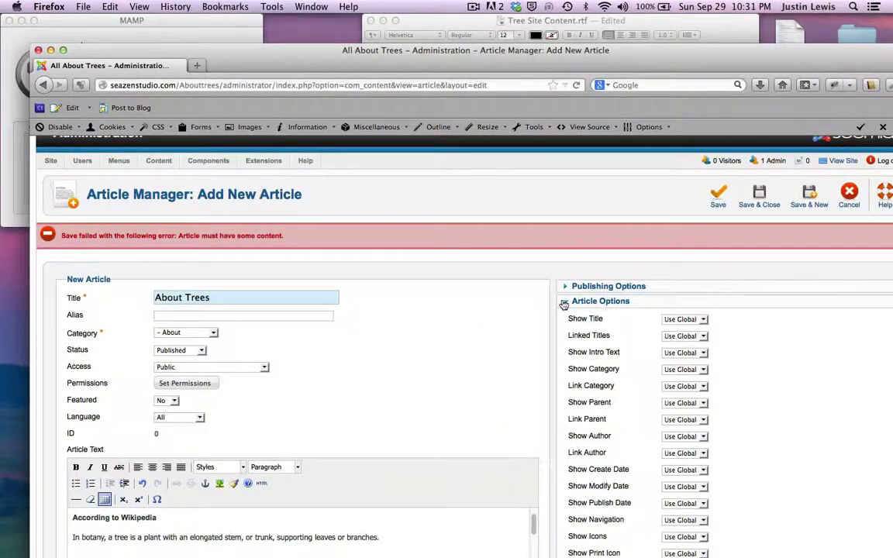
{"action": "left_click", "coordinate": [564, 304]}
Save the About Trees article and close its editing form
{"action": "scroll", "coordinate": [479, 178], "scroll_direction": "down", "scroll_amount": 5}
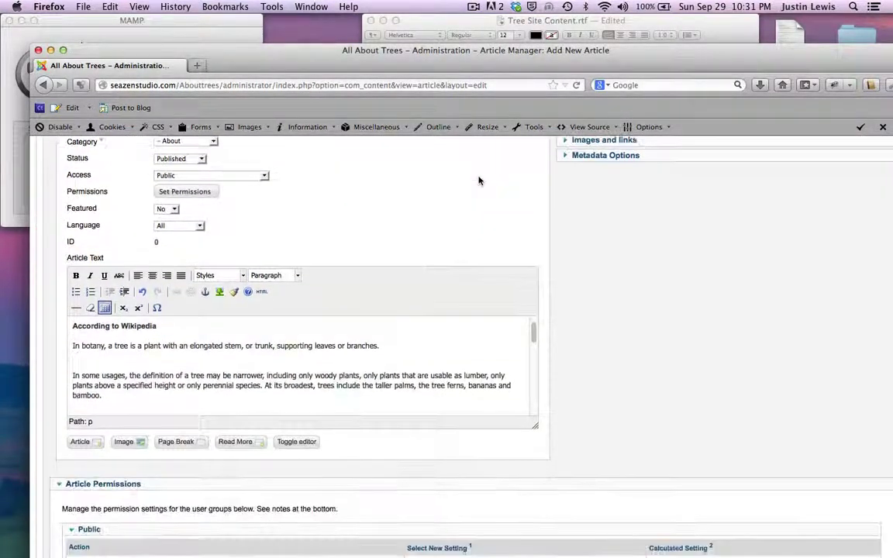
{"action": "scroll", "coordinate": [479, 180], "scroll_direction": "up", "scroll_amount": 5}
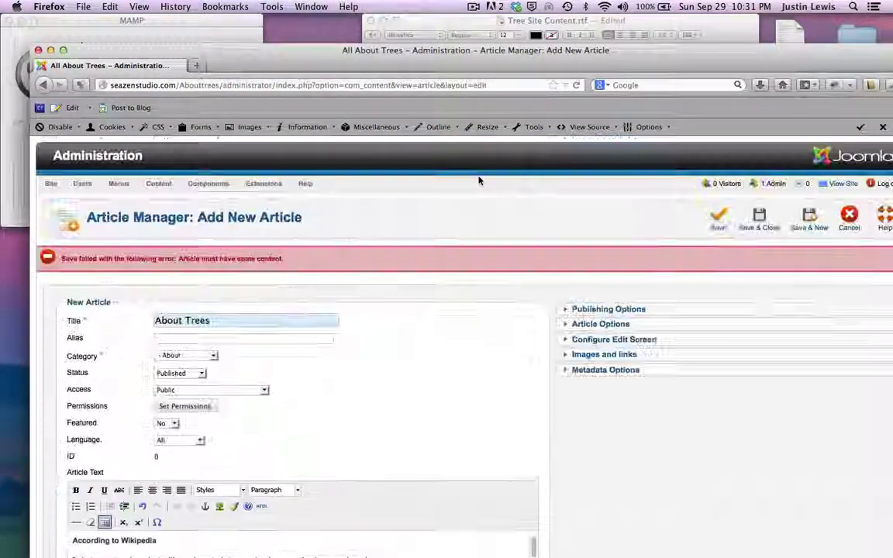
{"action": "left_click", "coordinate": [759, 215]}
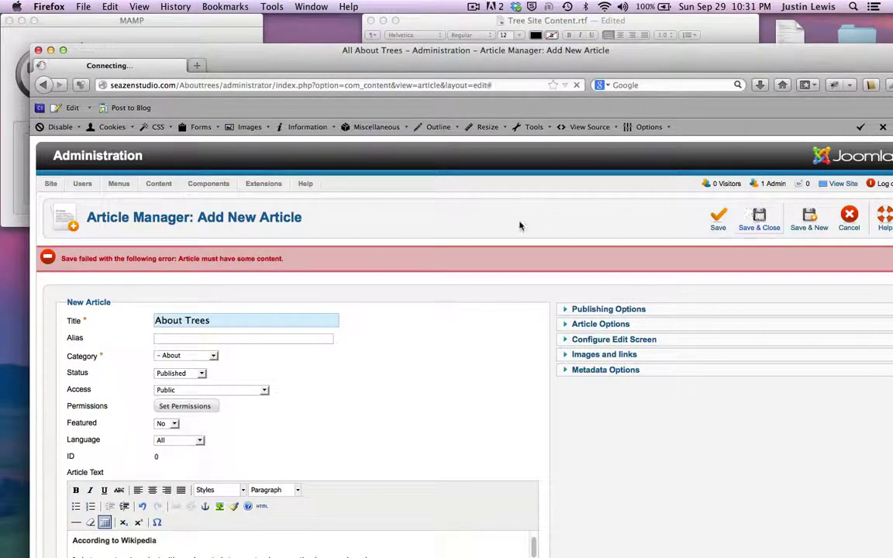